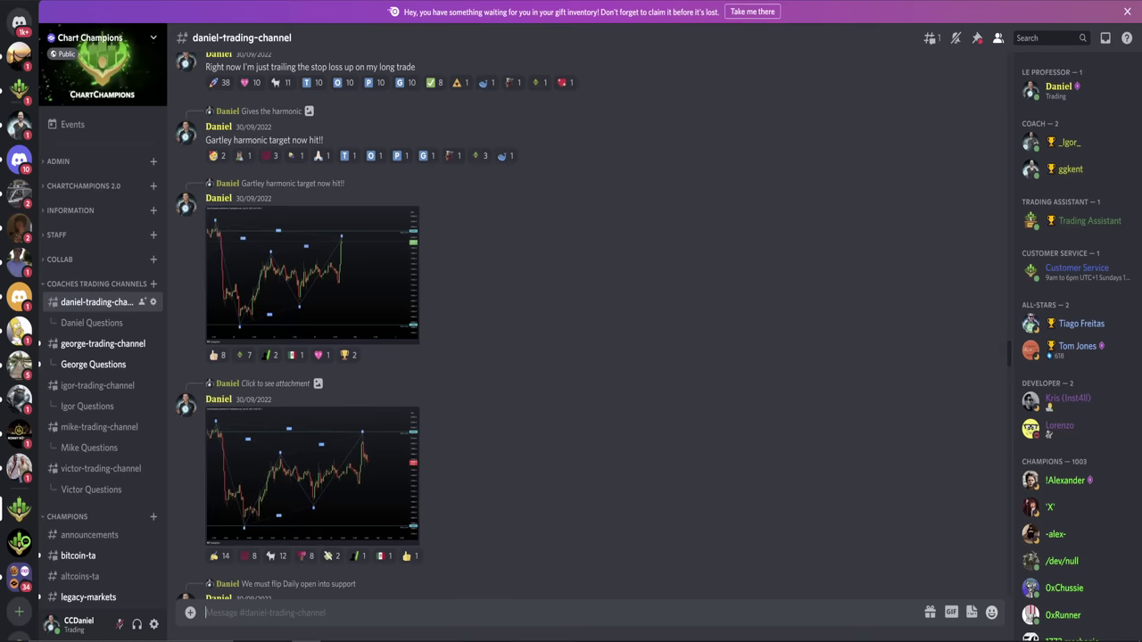
Enlarge the Gartley harmonic chart image posted under 'Gartley harmonic target now hit!!'
left_click(319, 263)
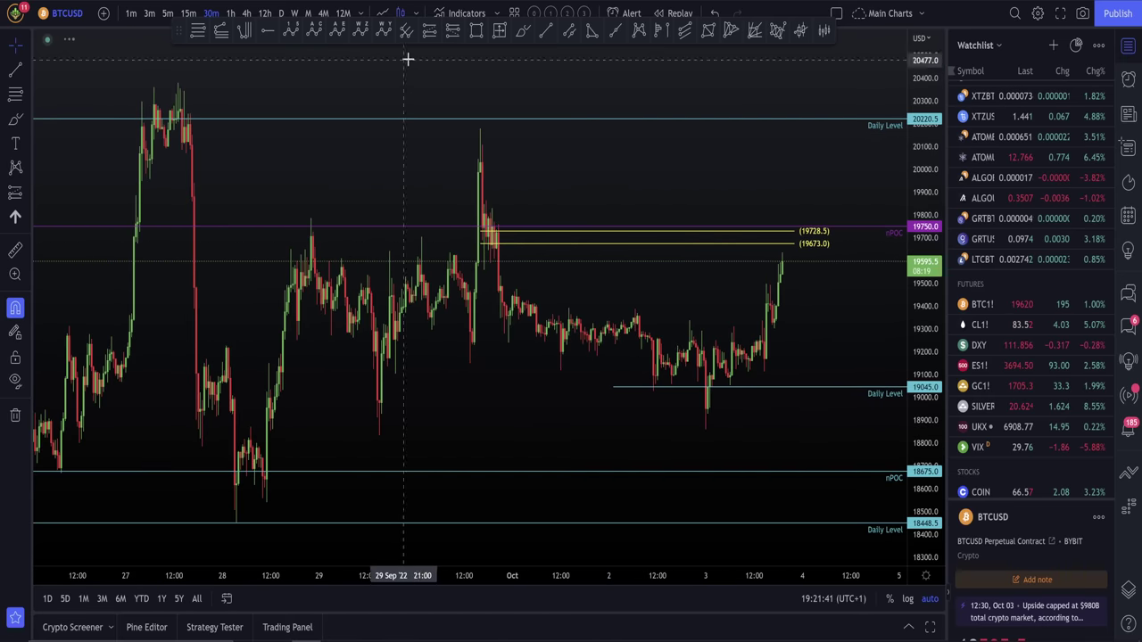
Draw an XABCD pattern from the 27 Sep peak through each swing, raising D to 20220.5
left_click(638, 30)
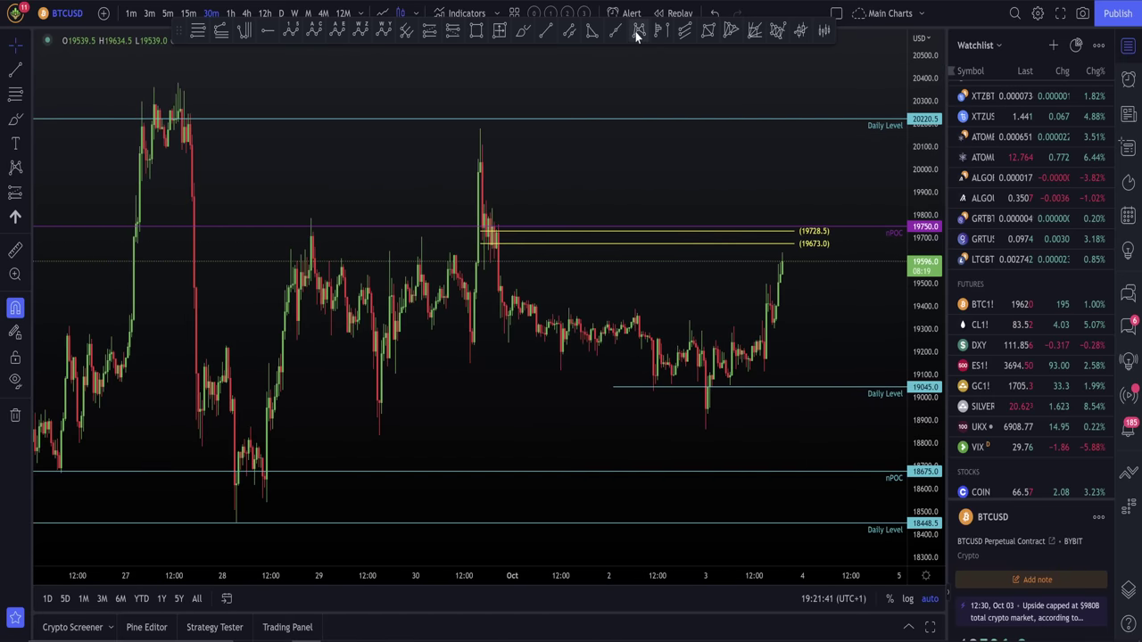
left_click(179, 88)
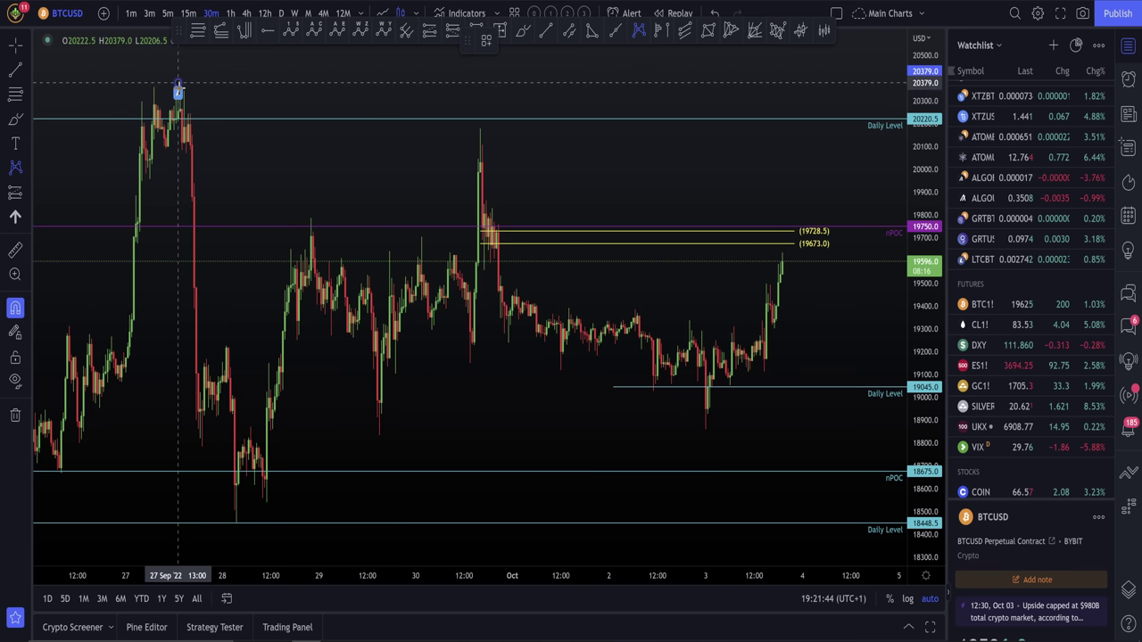
left_click(236, 523)
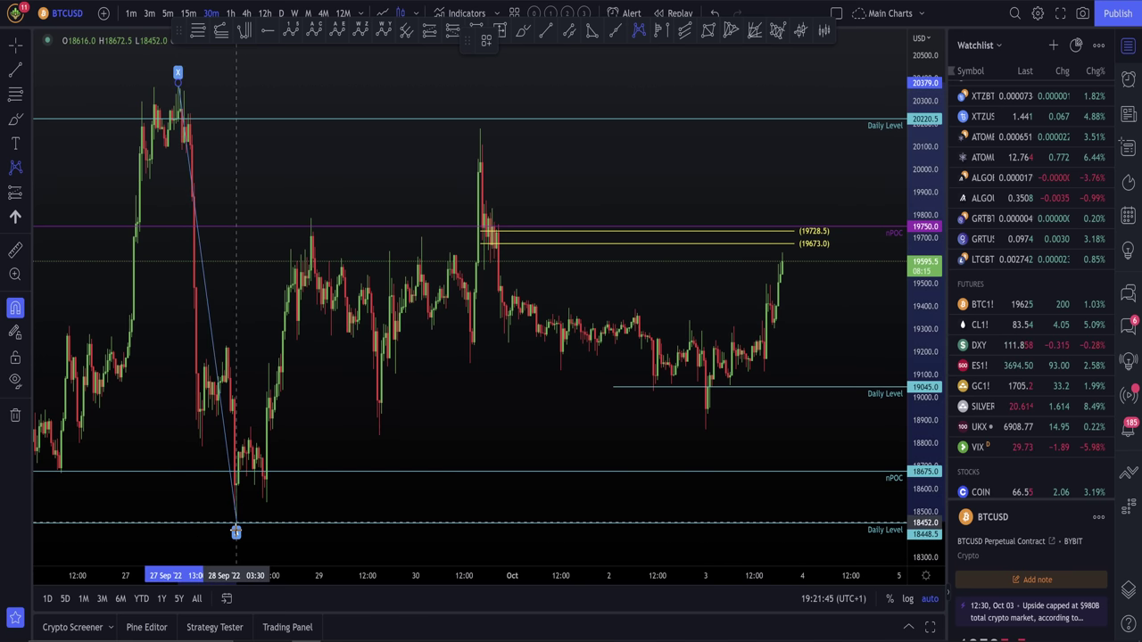
left_click(309, 205)
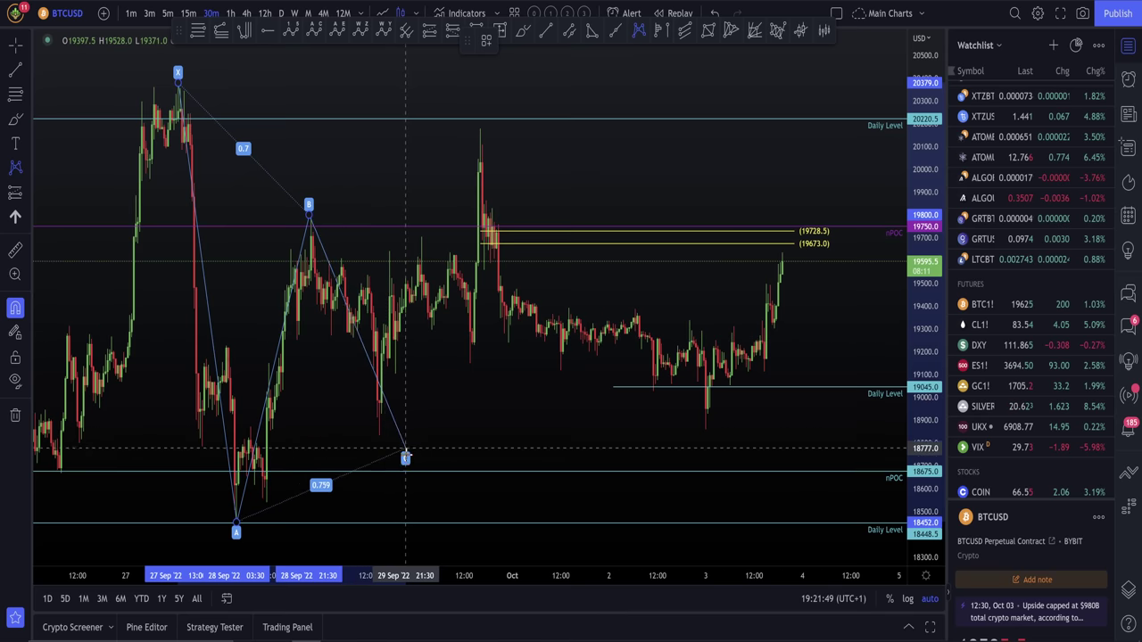
left_click(379, 444)
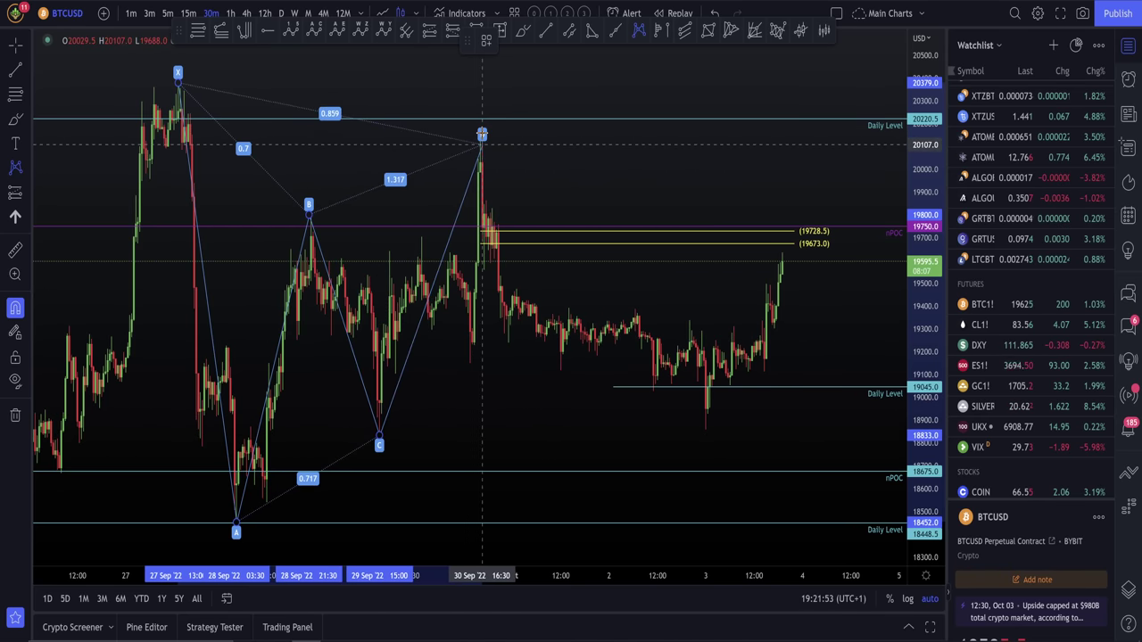
left_click(479, 131)
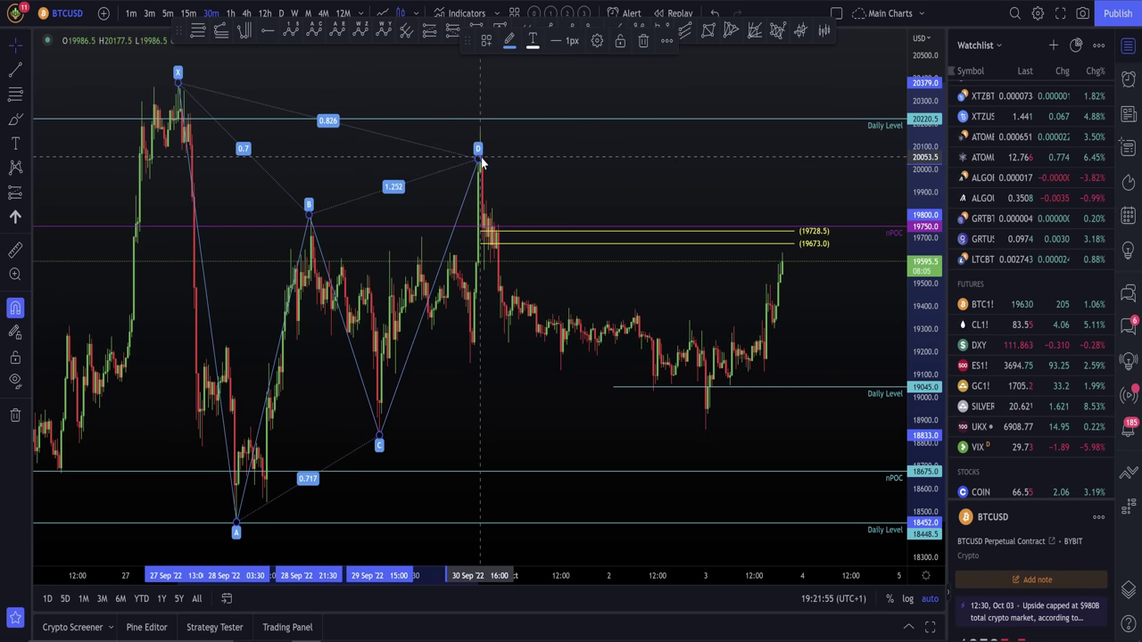
left_click_drag(480, 176, 480, 143)
scroll(573, 173, "up", 3)
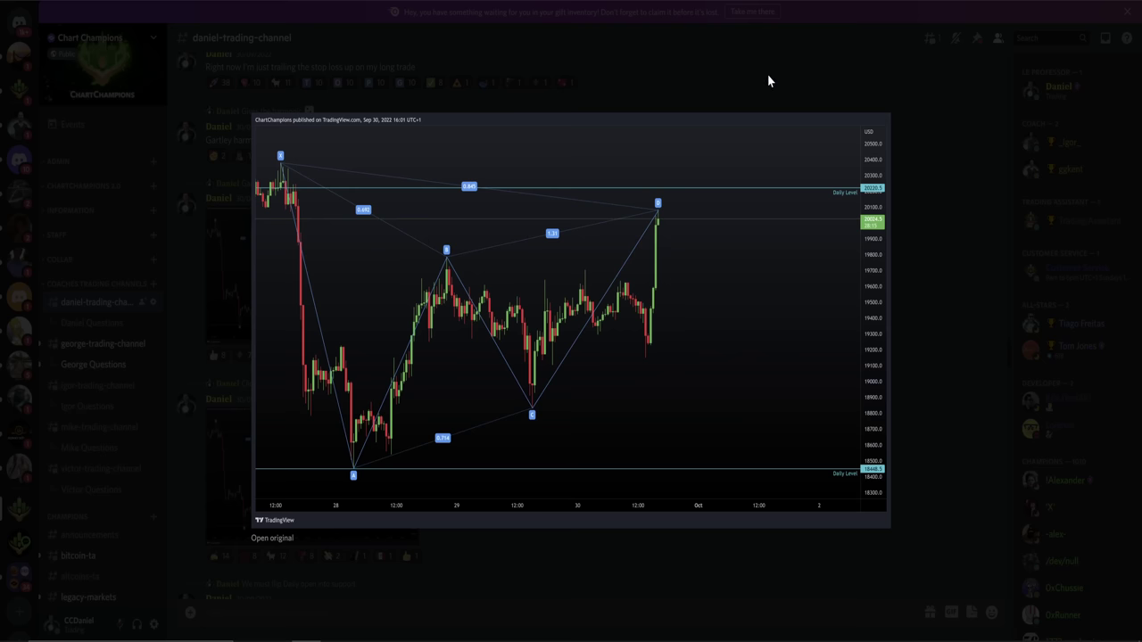
Close the enlarged chart and scroll down to highlight words in the VAH and POC messages
left_click(767, 80)
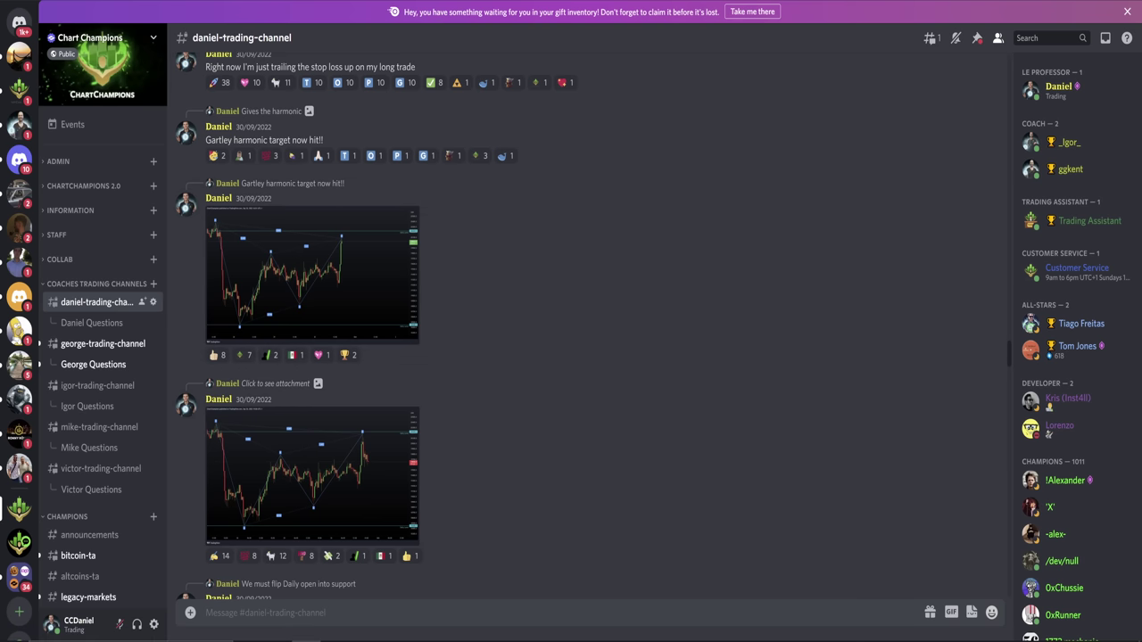
scroll(514, 311, "down", 10)
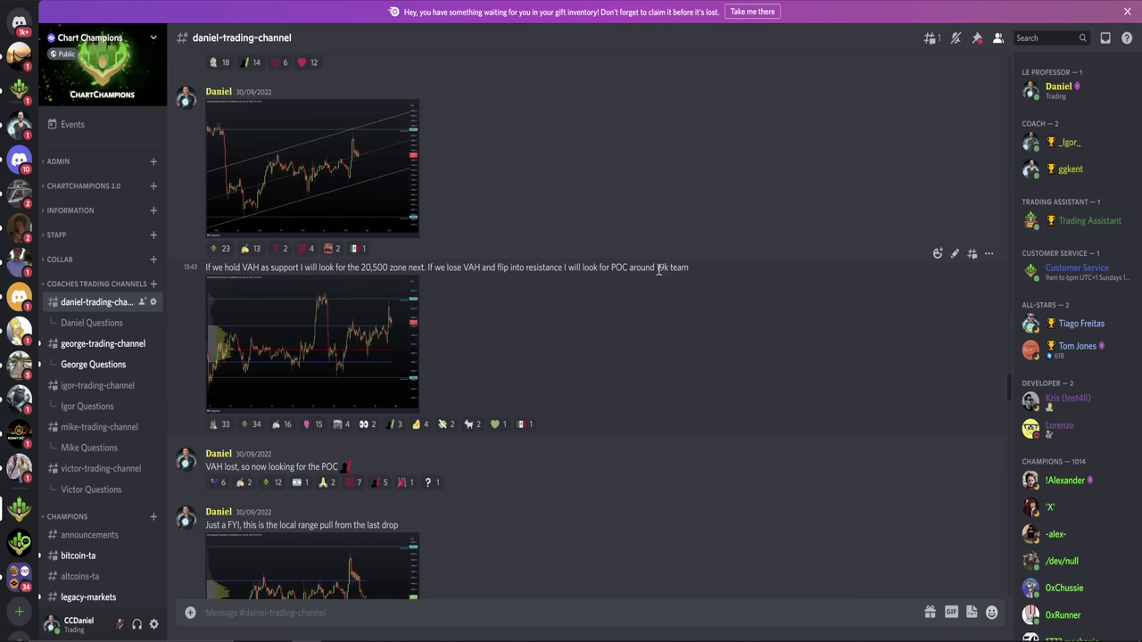
left_click_drag(658, 268, 676, 269)
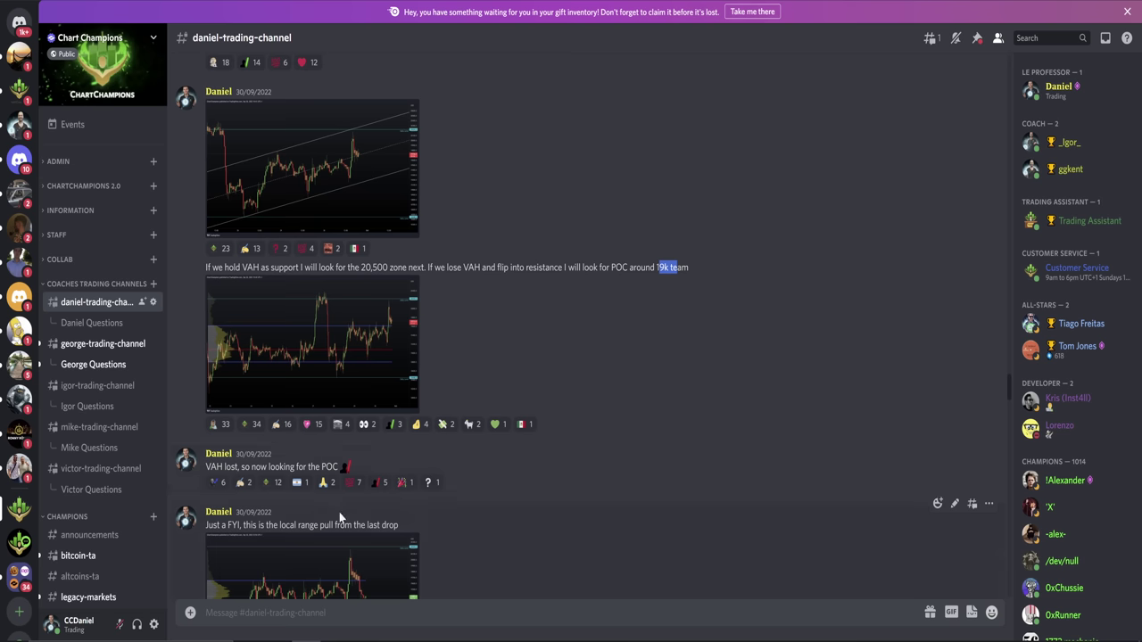
double_click(331, 467)
left_click(385, 354)
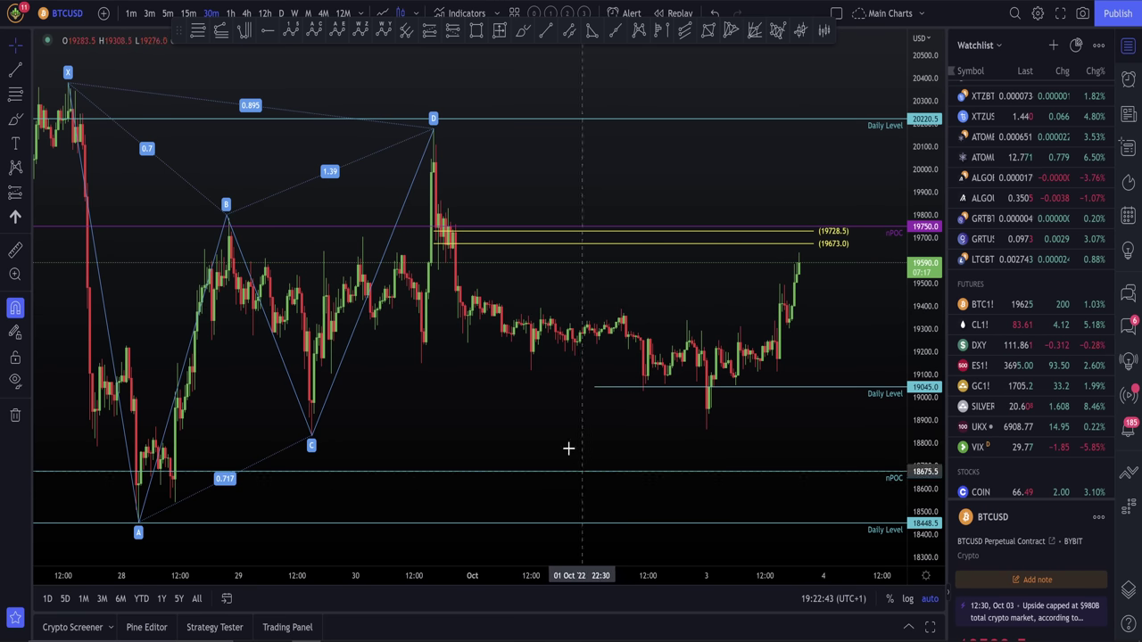
In Discord, view the 'For the drop on BTC - H&S potential' chart enlarged, then close it
key("alt+Tab")
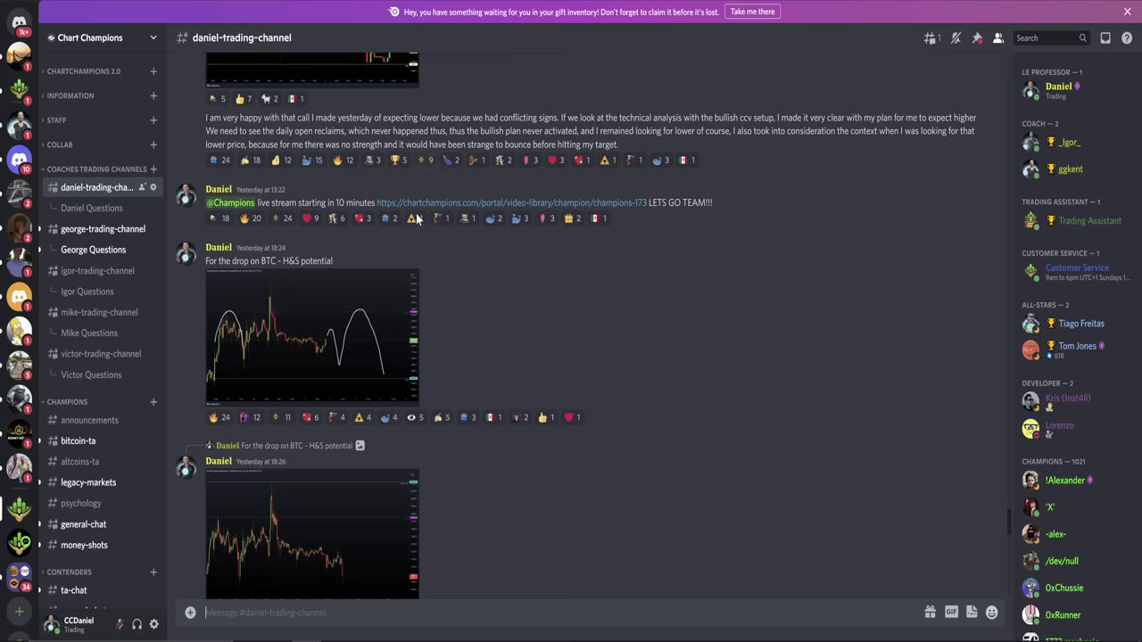
left_click(326, 350)
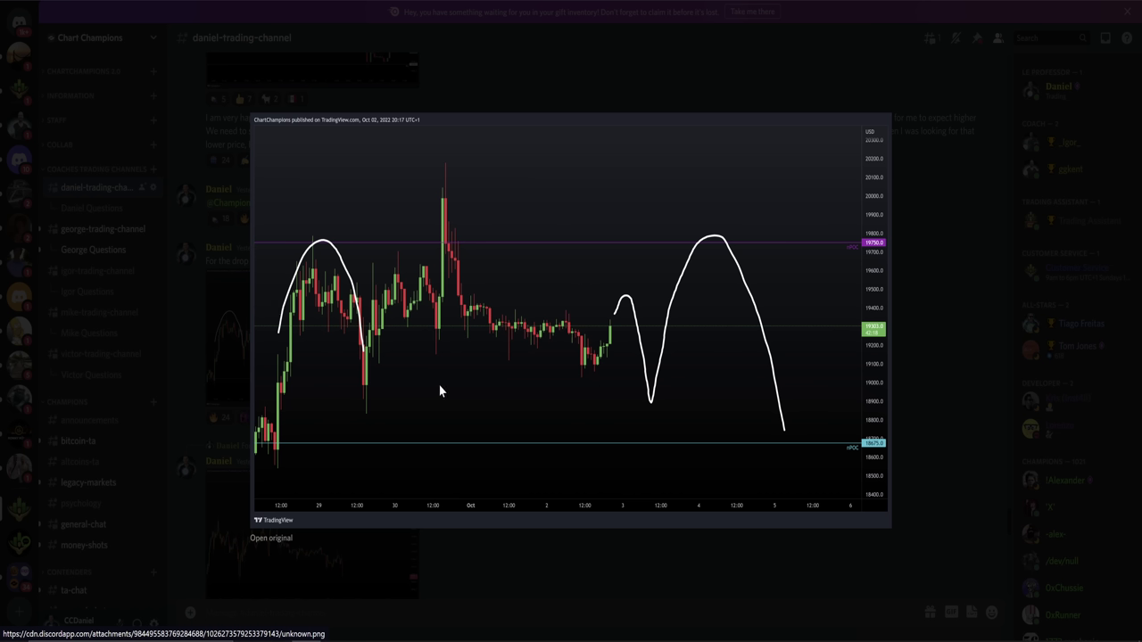
left_click(975, 233)
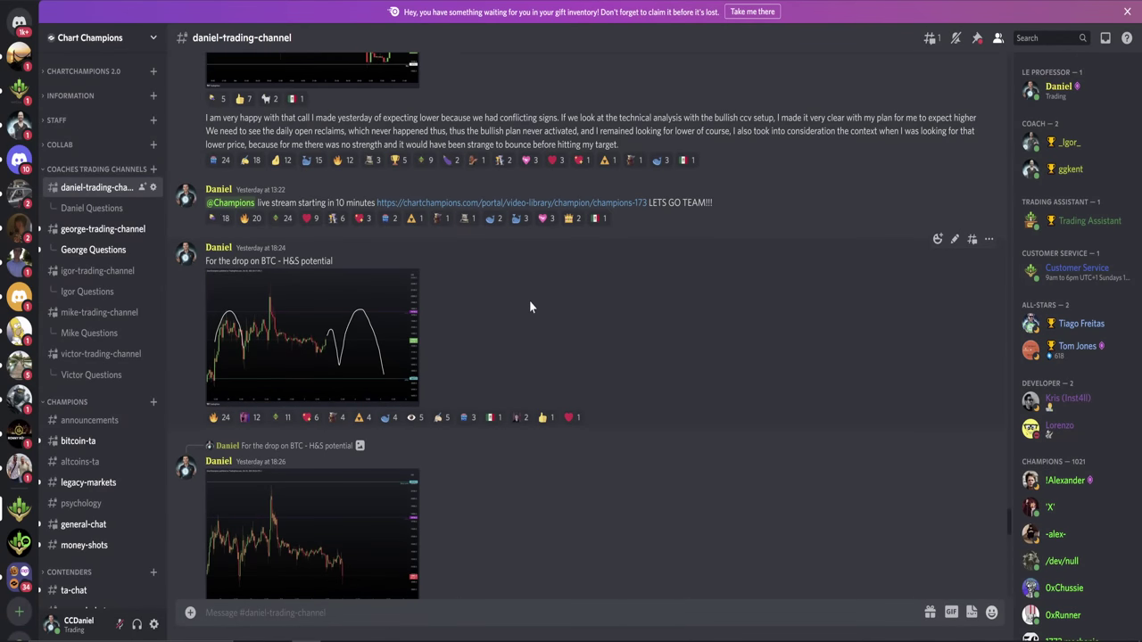
Open the Champions 173 livestream link and play it from 42:15
left_click(415, 203)
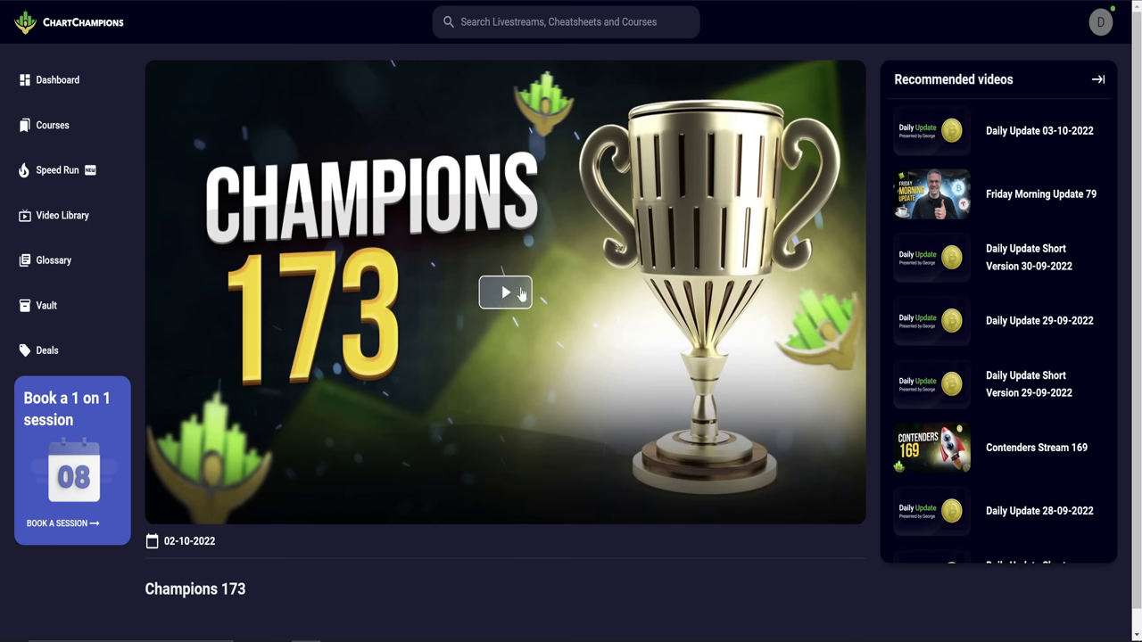
left_click(521, 295)
left_click(589, 514)
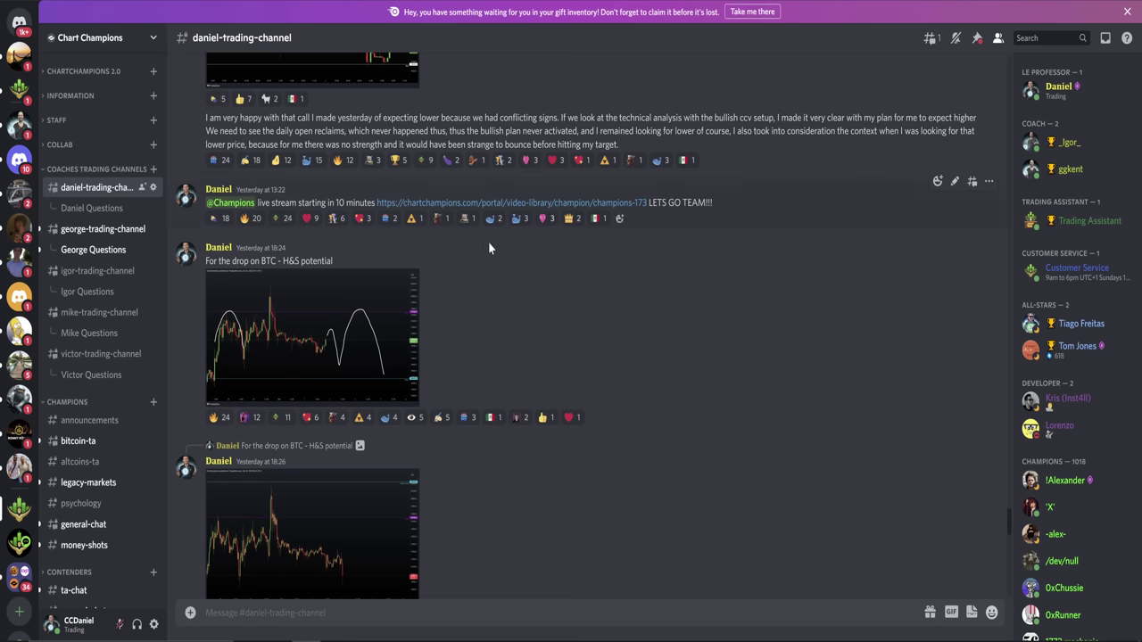
View the H&S potential chart and its follow-up H&S chart enlarged, closing each
left_click(346, 297)
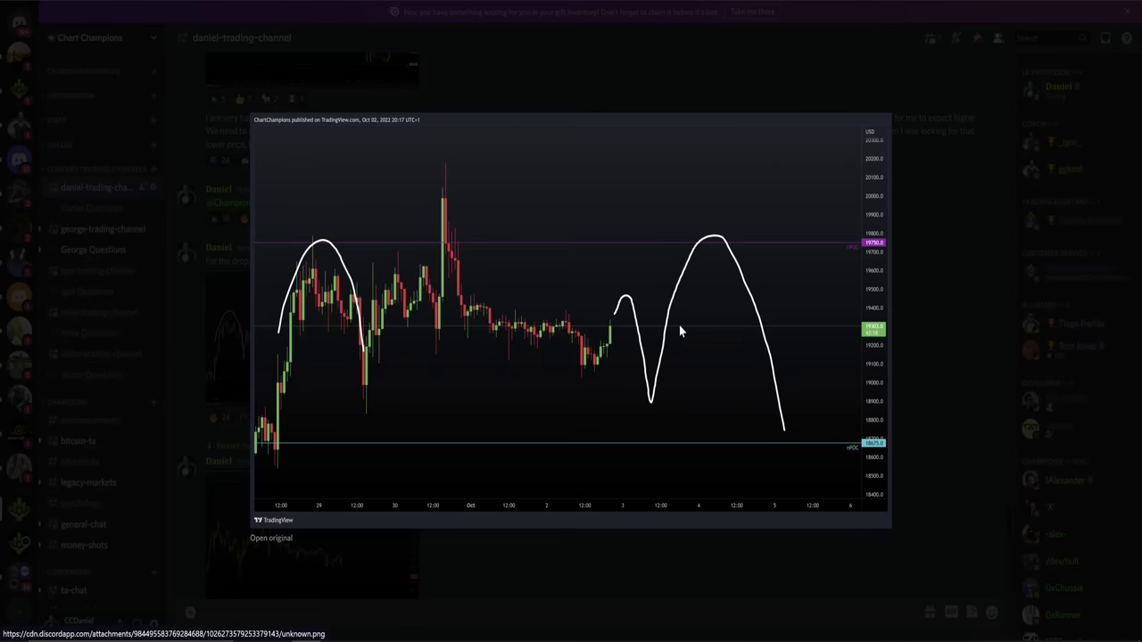
left_click(923, 308)
scroll(483, 387, "down", 3)
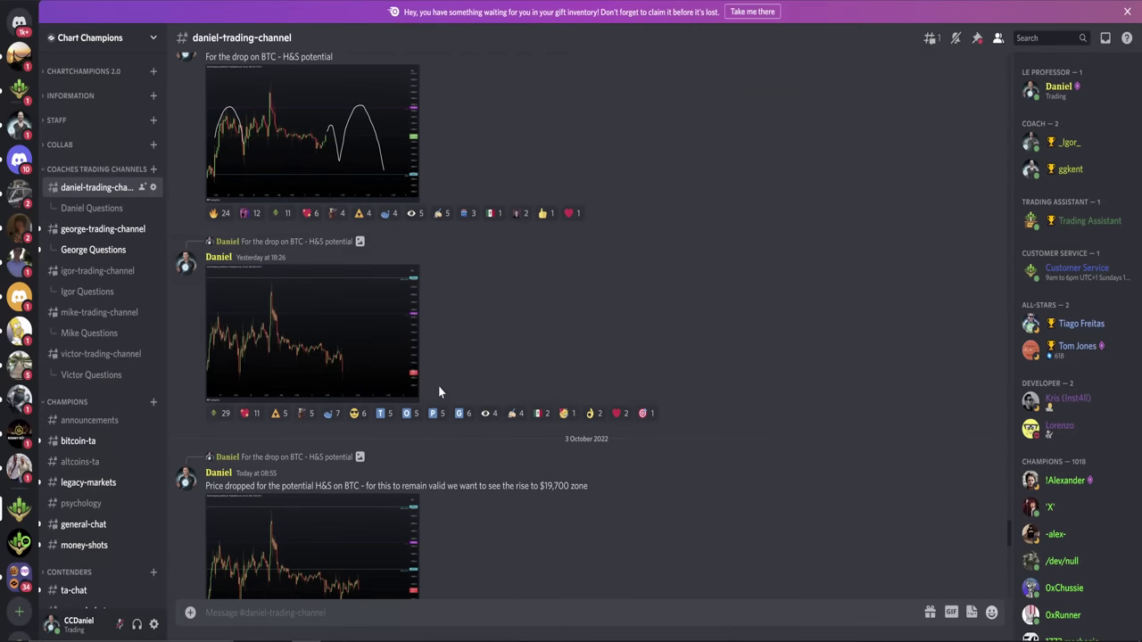
left_click(386, 358)
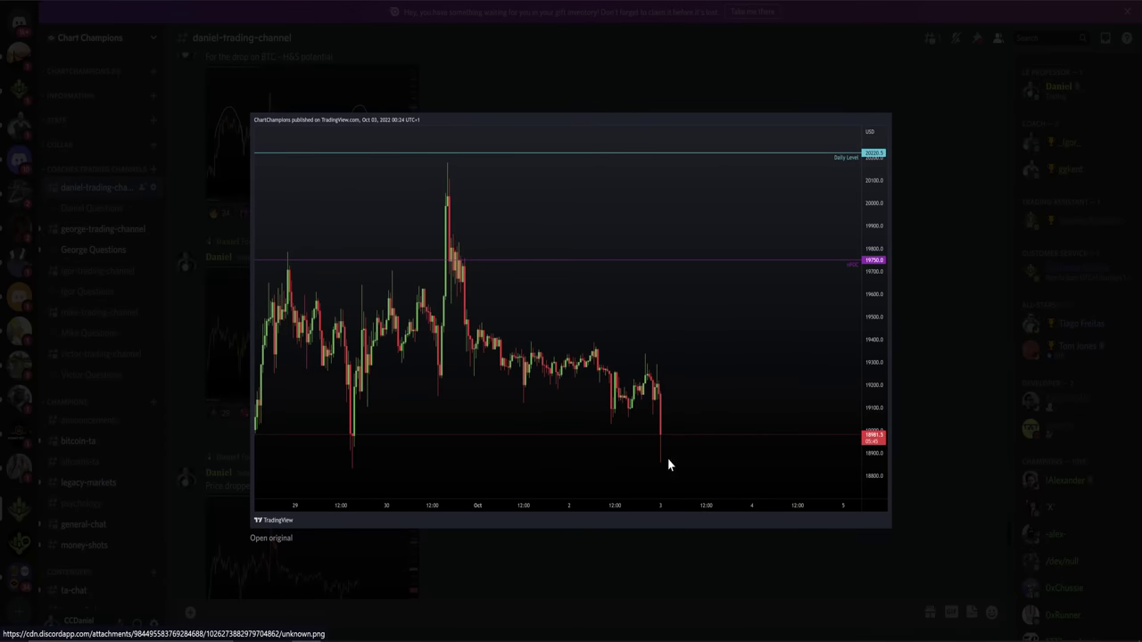
left_click(946, 437)
View the 3 October BTC chart enlarged, then scroll down through the later messages
scroll(526, 311, "down", 3)
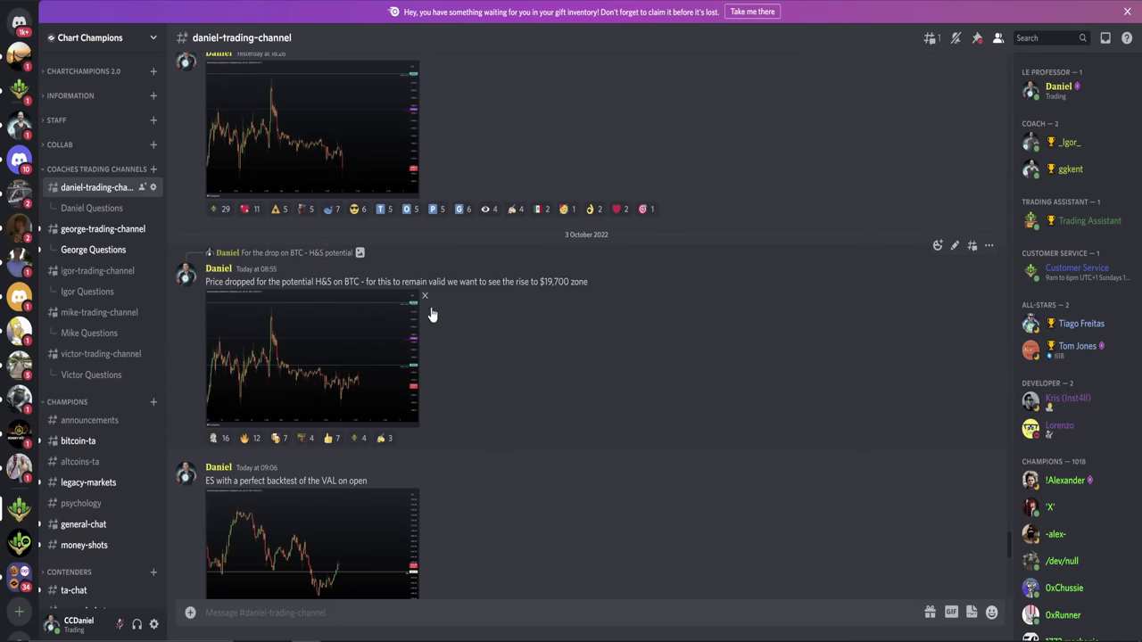
left_click(339, 170)
left_click(913, 401)
left_click_drag(539, 282, 582, 284)
left_click(581, 283)
scroll(577, 307, "down", 1)
scroll(577, 308, "down", 1)
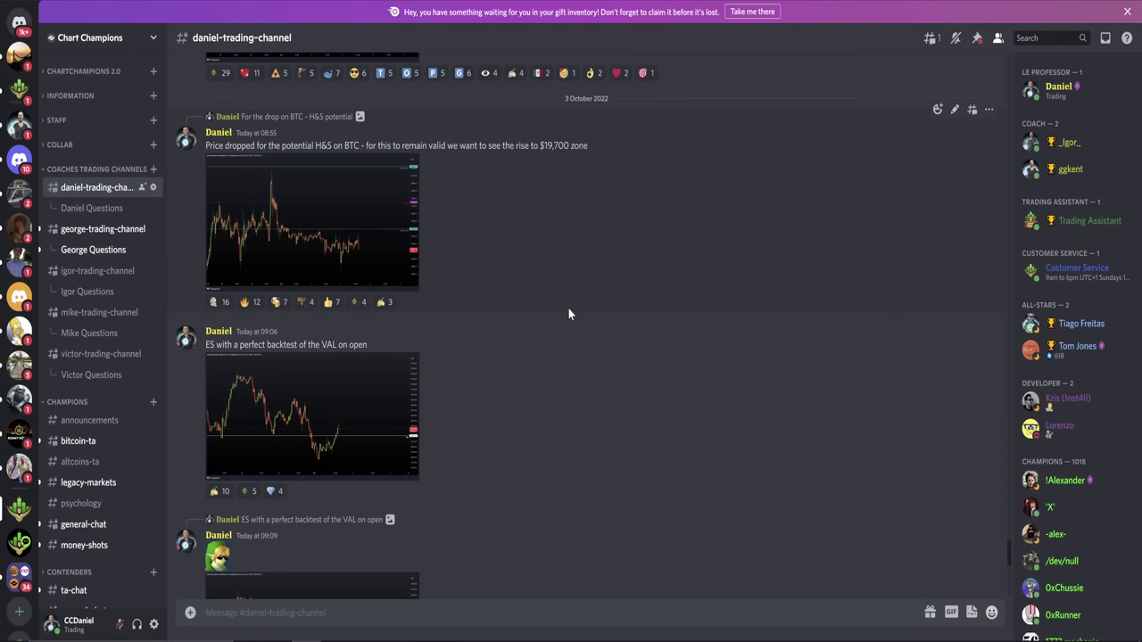
scroll(466, 360, "down", 3)
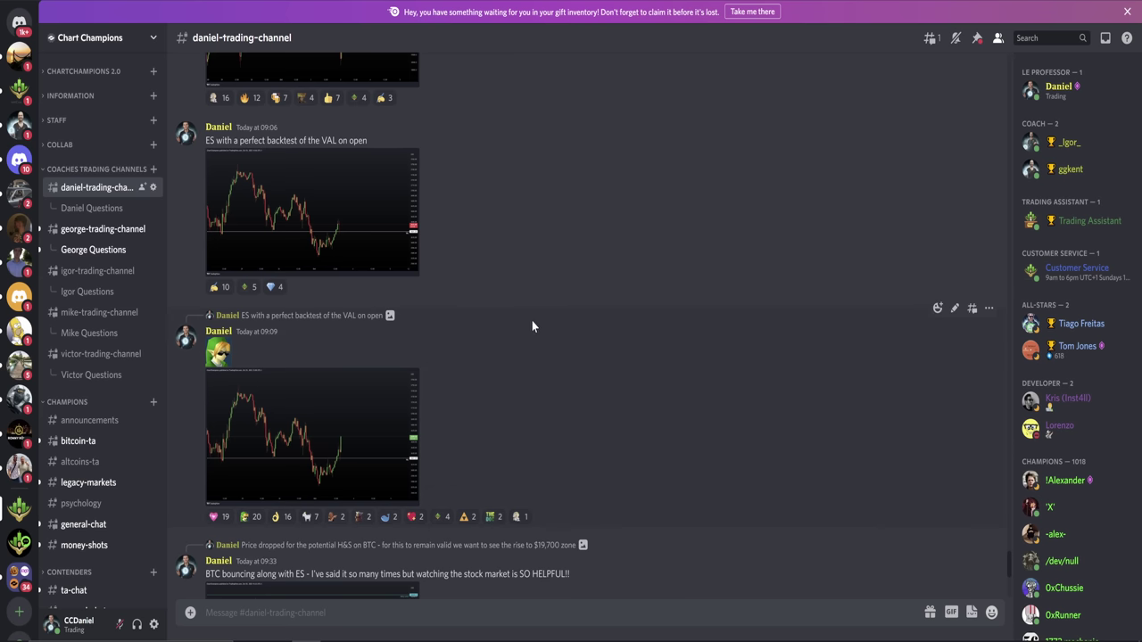
scroll(536, 339, "down", 1)
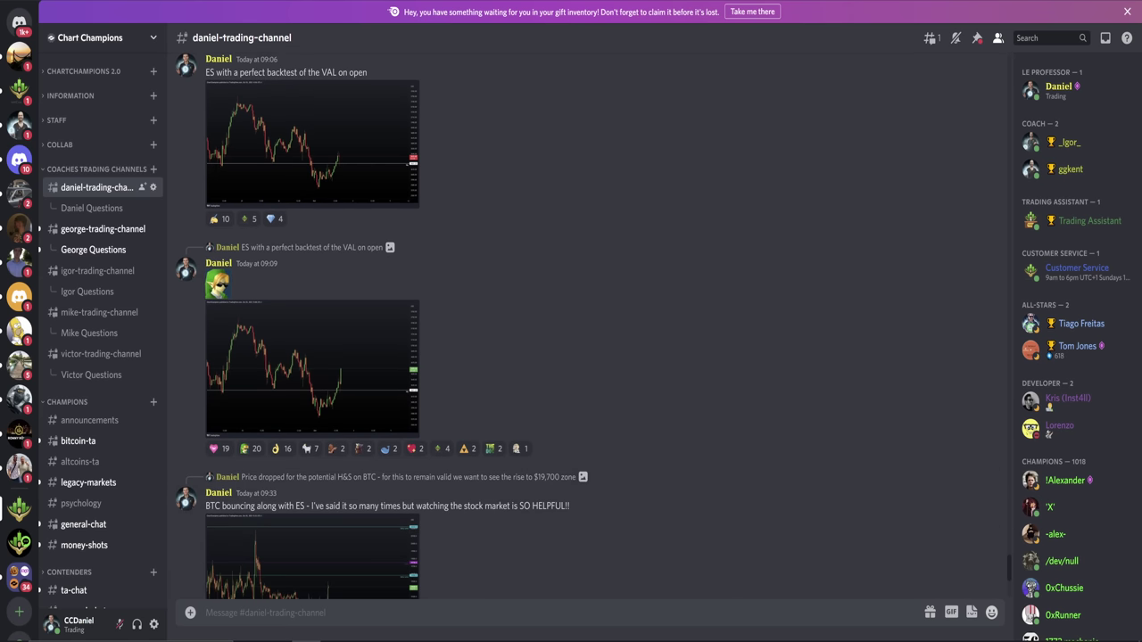
View the 'ES with a perfect backtest of the VAL on open' chart enlarged and close it
left_click(339, 193)
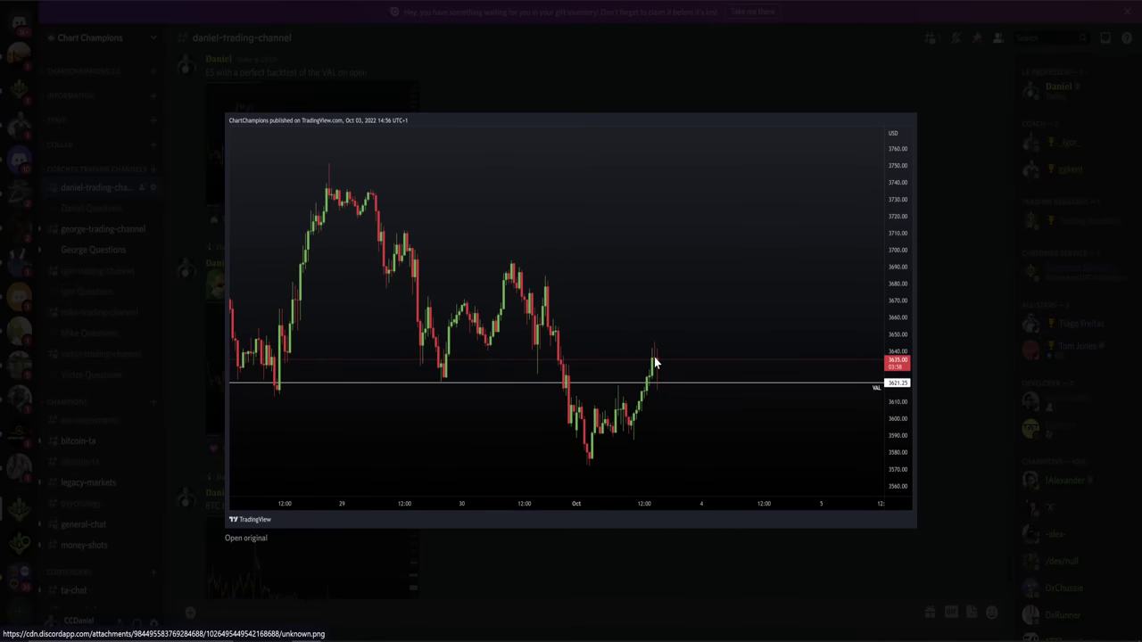
left_click(696, 547)
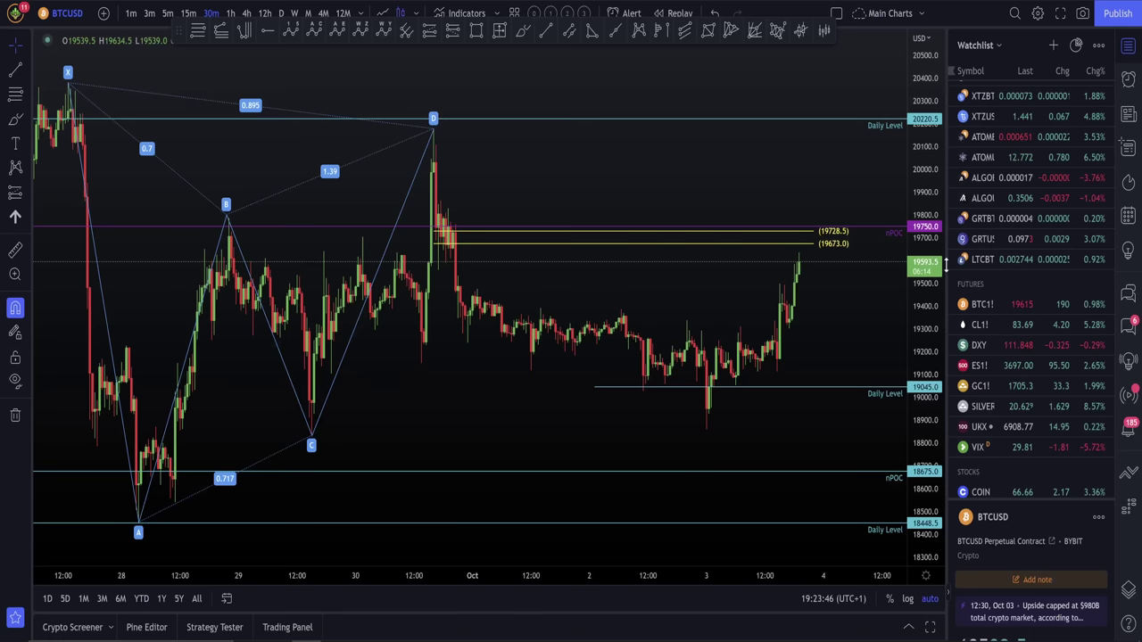
scroll(1017, 330, "down", 4)
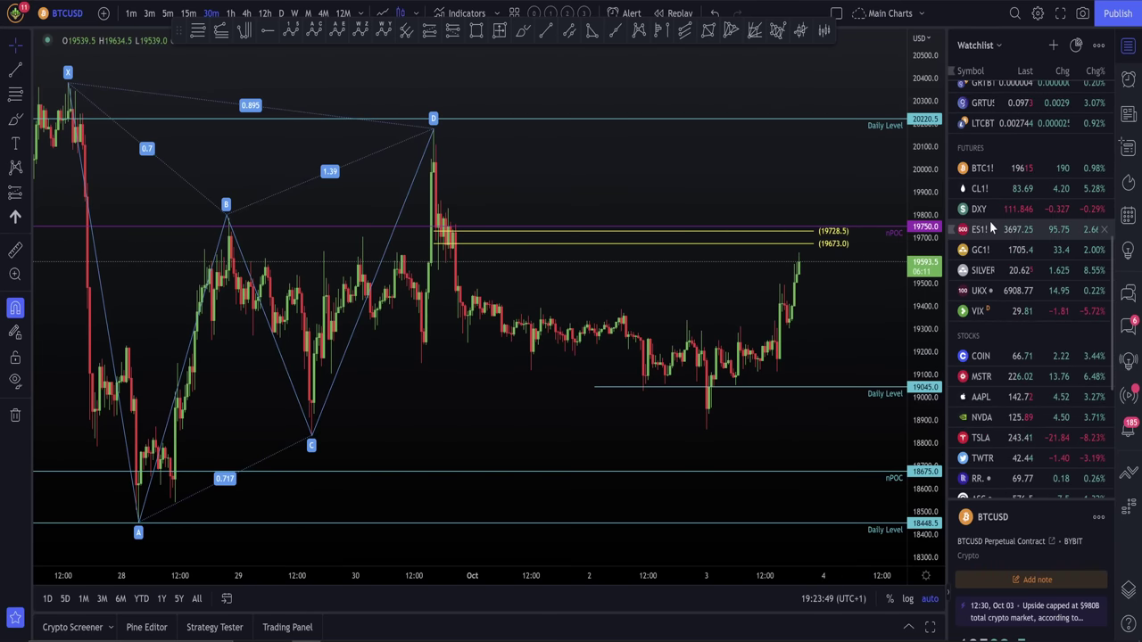
Switch the chart to ES1! on 15-minute candles to check the 3621.25 VAL line
left_click(995, 228)
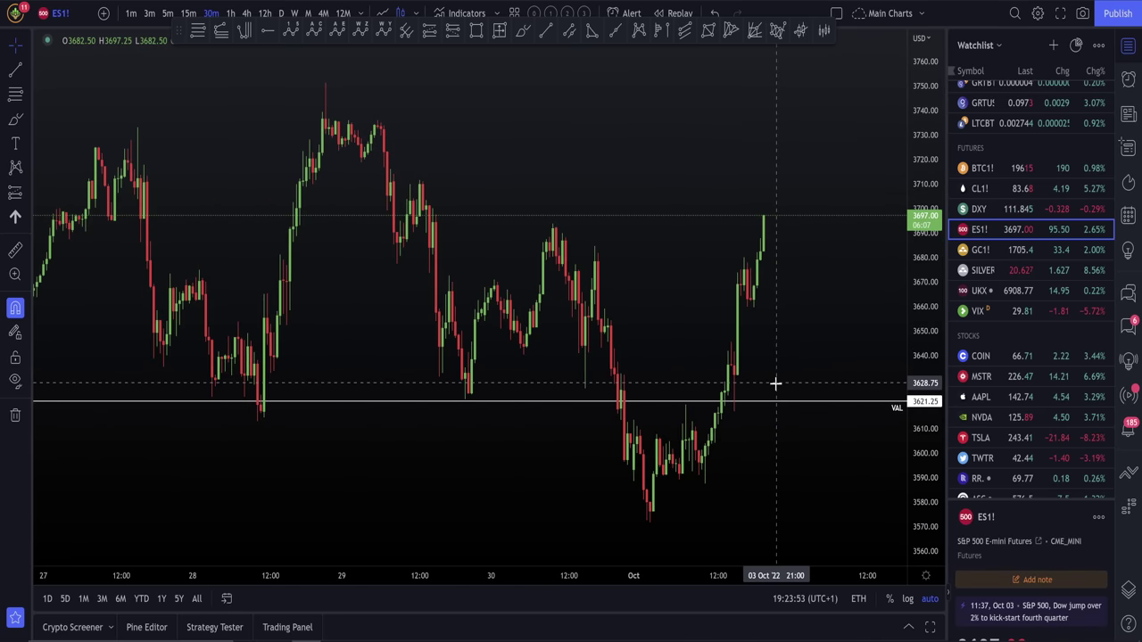
left_click(189, 12)
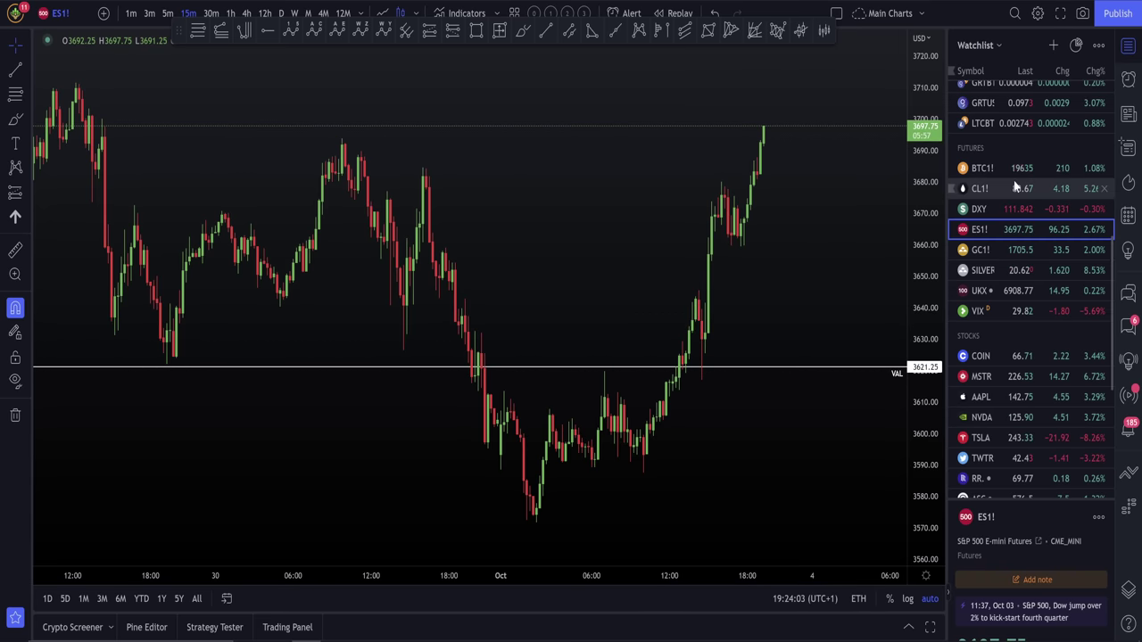
scroll(1014, 184, "up", 5)
Return to BTCUSD on 30-minute candles and zoom around the XABCD pattern
left_click(977, 119)
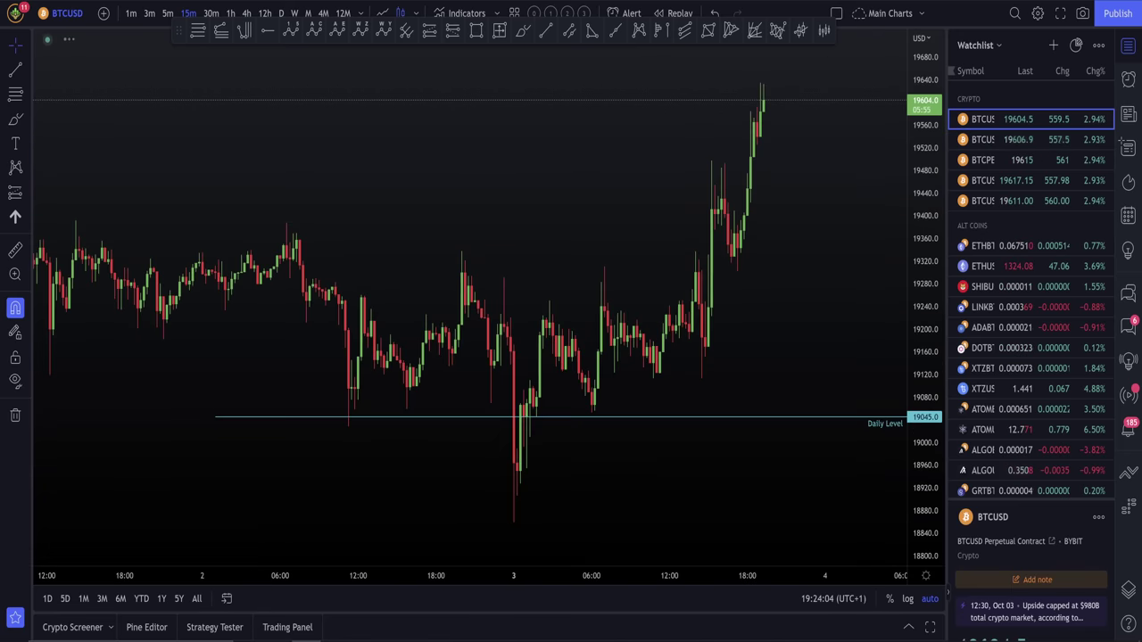
scroll(770, 331, "down", 3)
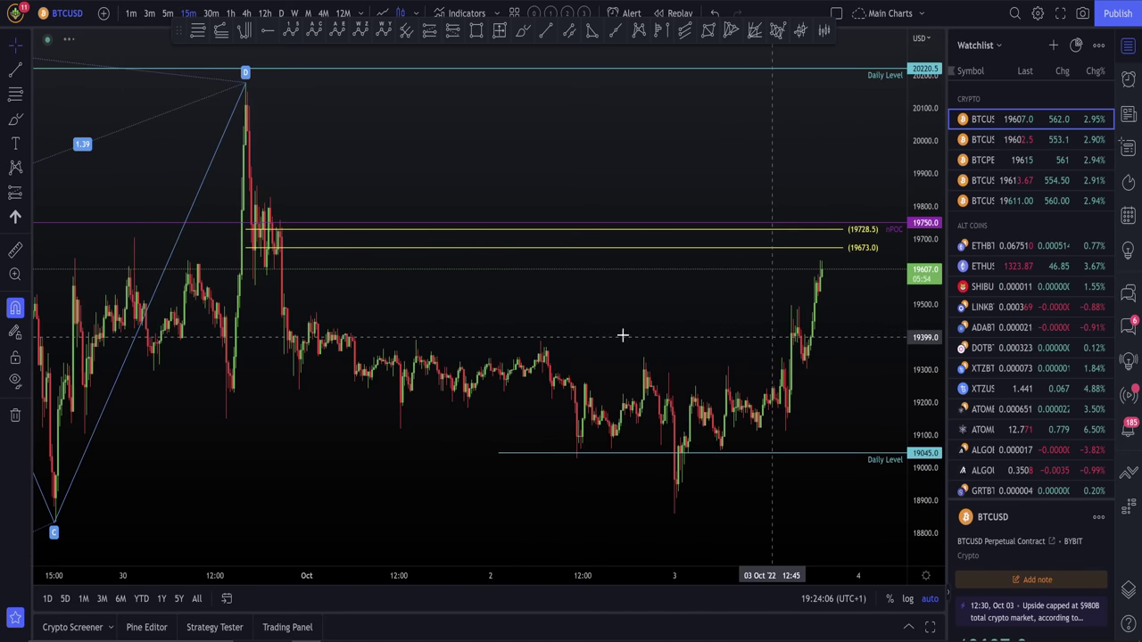
left_click(210, 13)
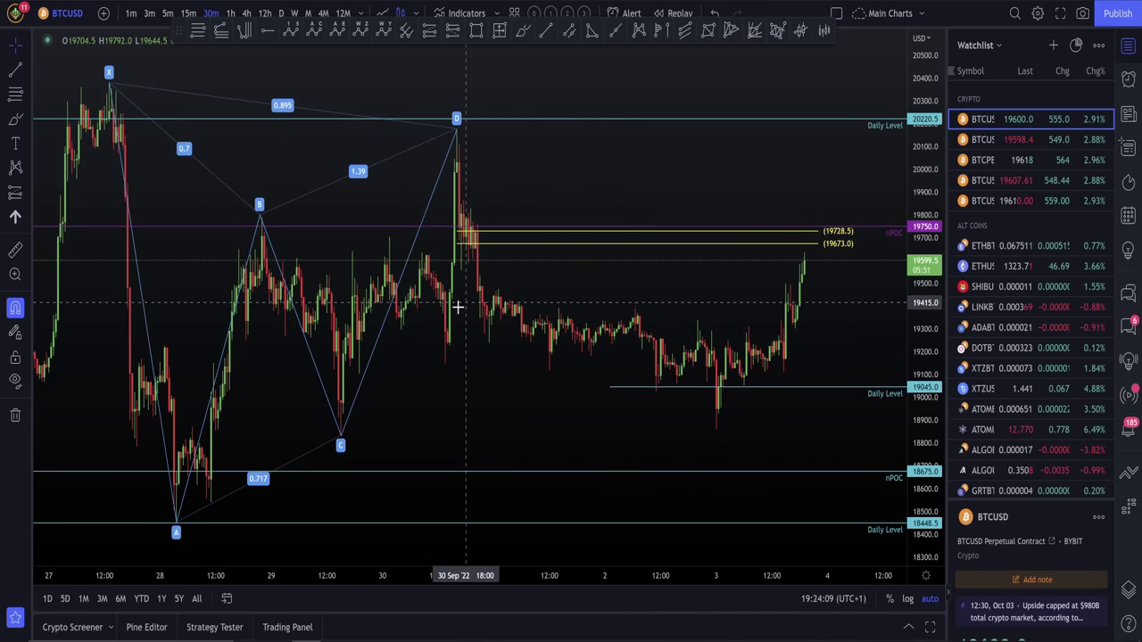
scroll(583, 351, "up", 5)
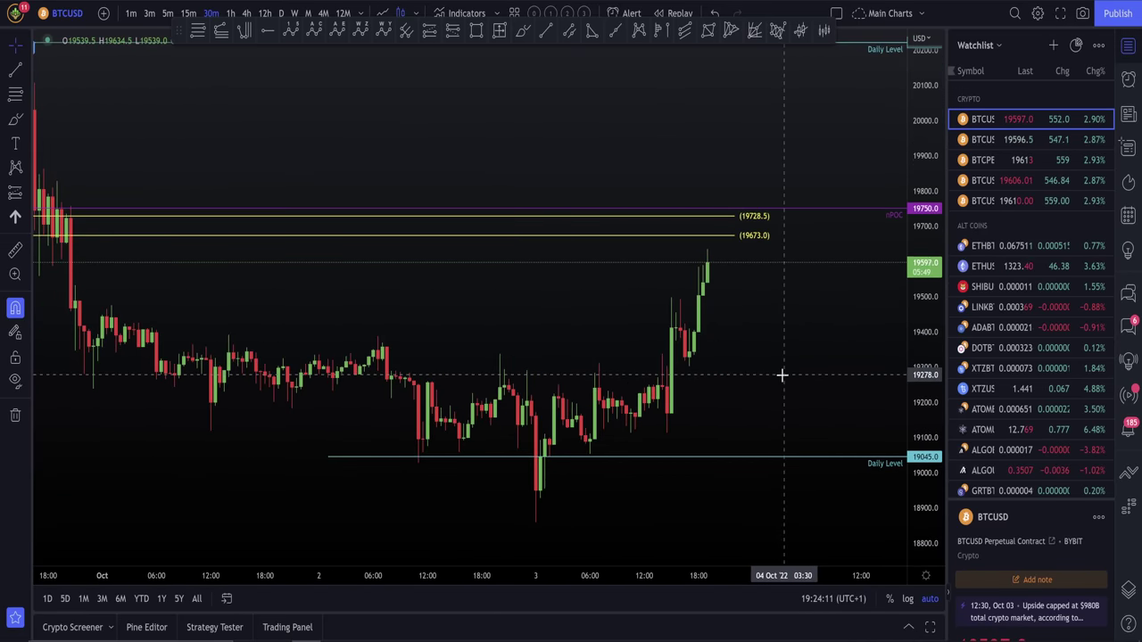
scroll(781, 375, "down", 2)
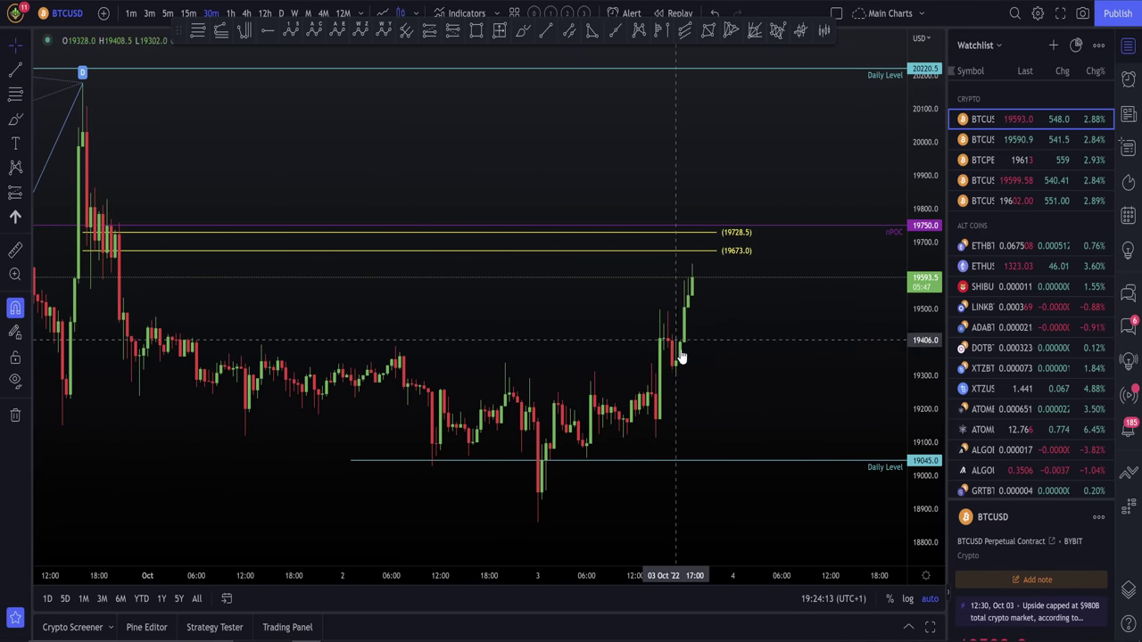
In Discord, scroll to the 'BTC bouncing along with ES' post and view its chart enlarged
key("super+Tab")
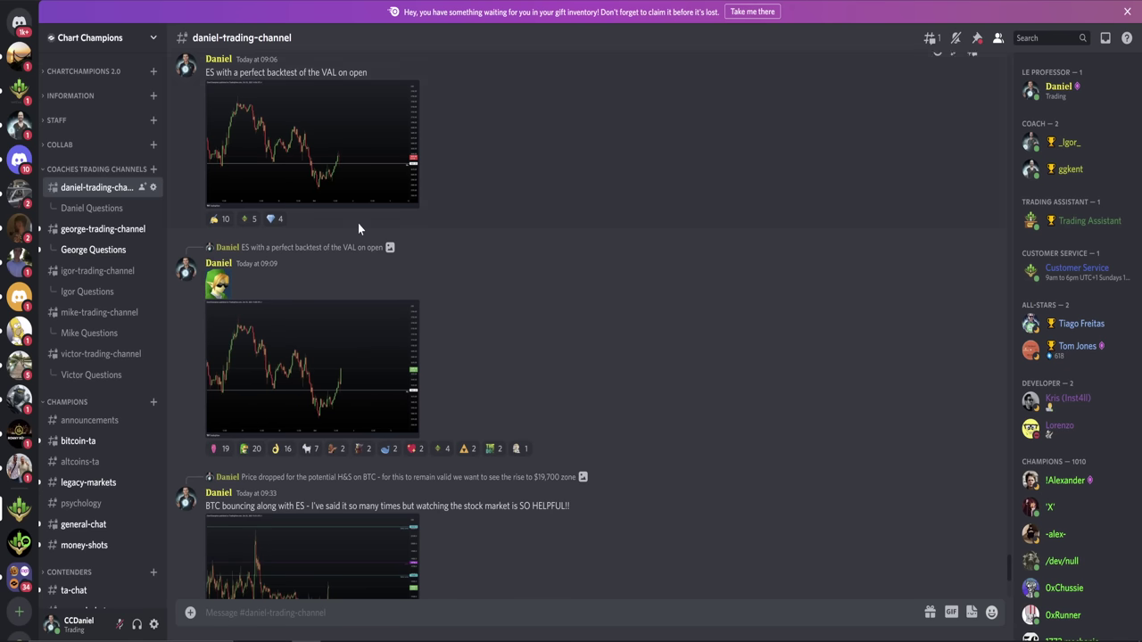
scroll(450, 416, "down", 5)
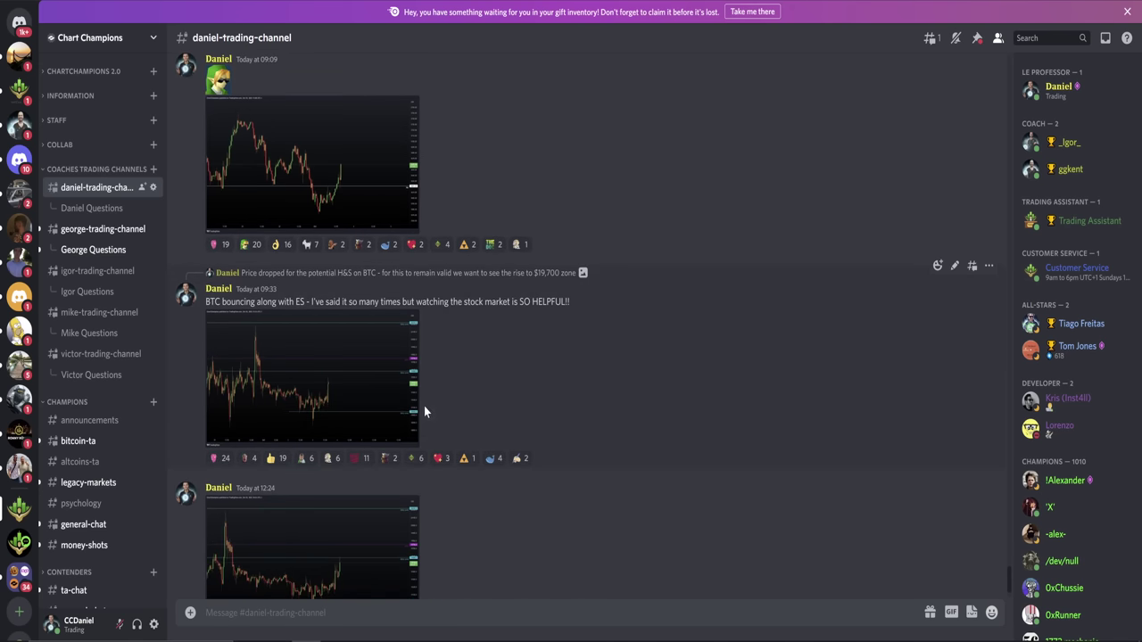
scroll(464, 412, "up", 2)
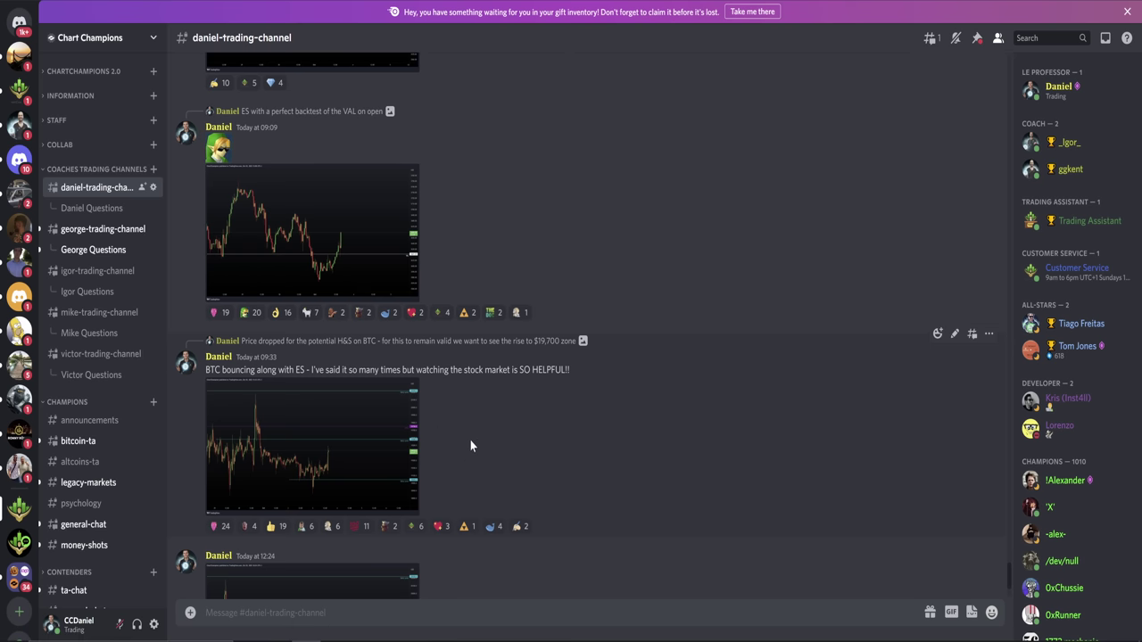
left_click(385, 437)
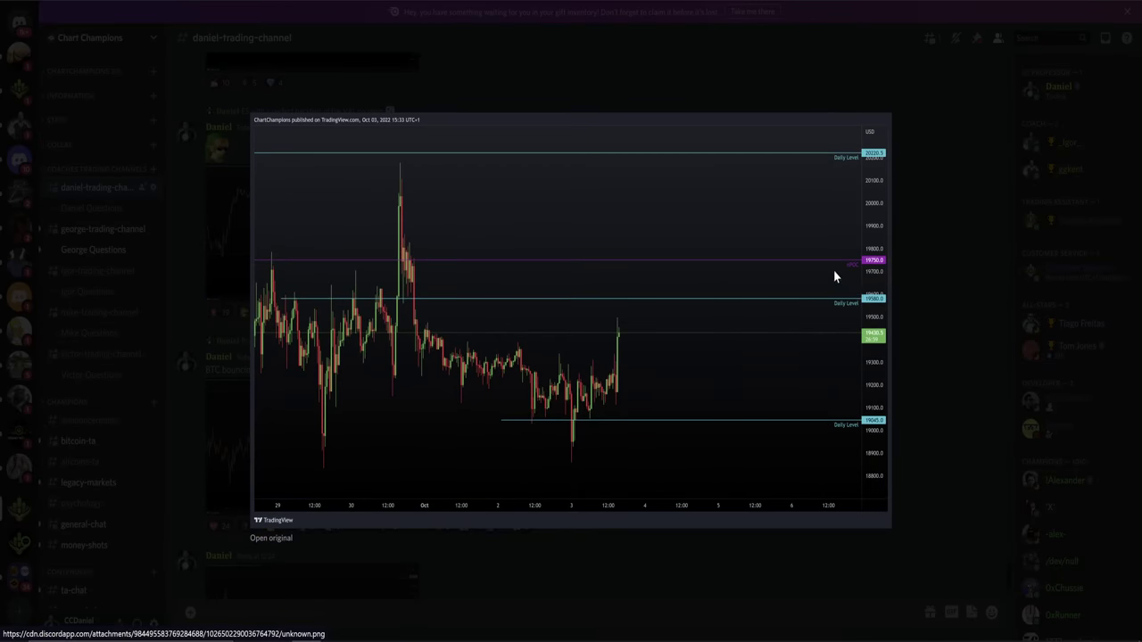
left_click(931, 250)
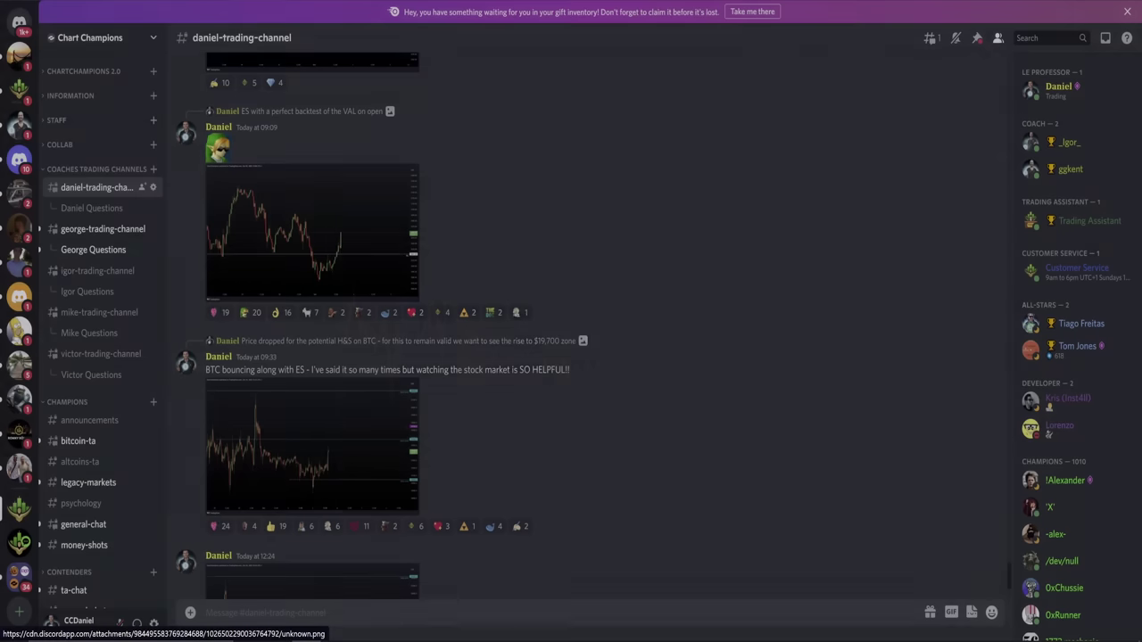
Return to the TradingView BTCUSD chart and zoom out to show pivots B, C and D
key("alt+Tab")
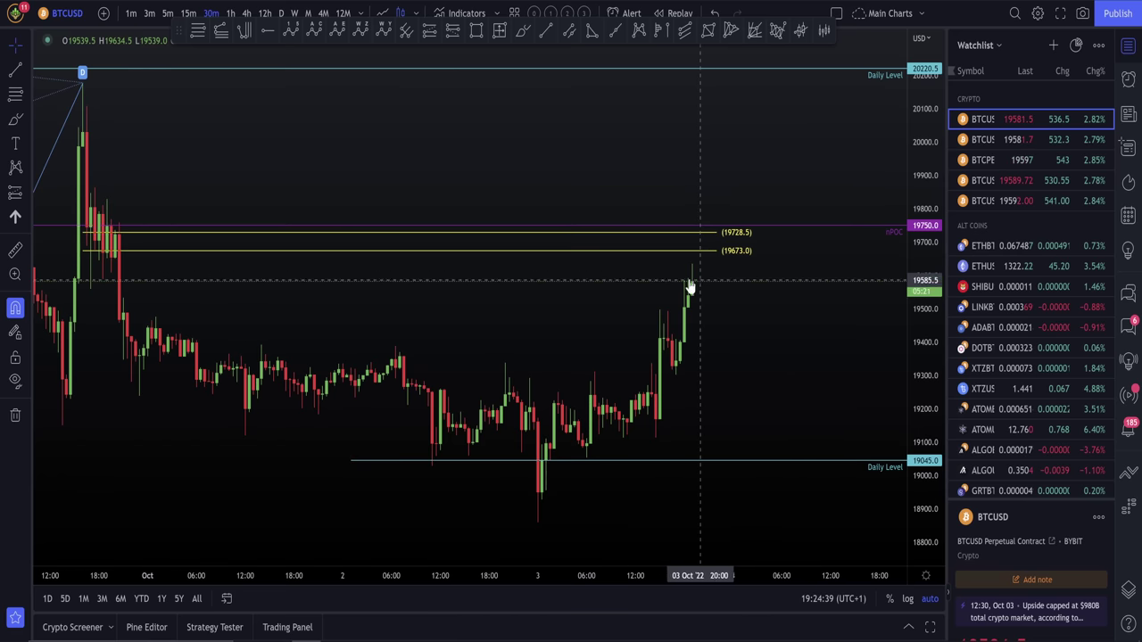
scroll(781, 326, "down", 8)
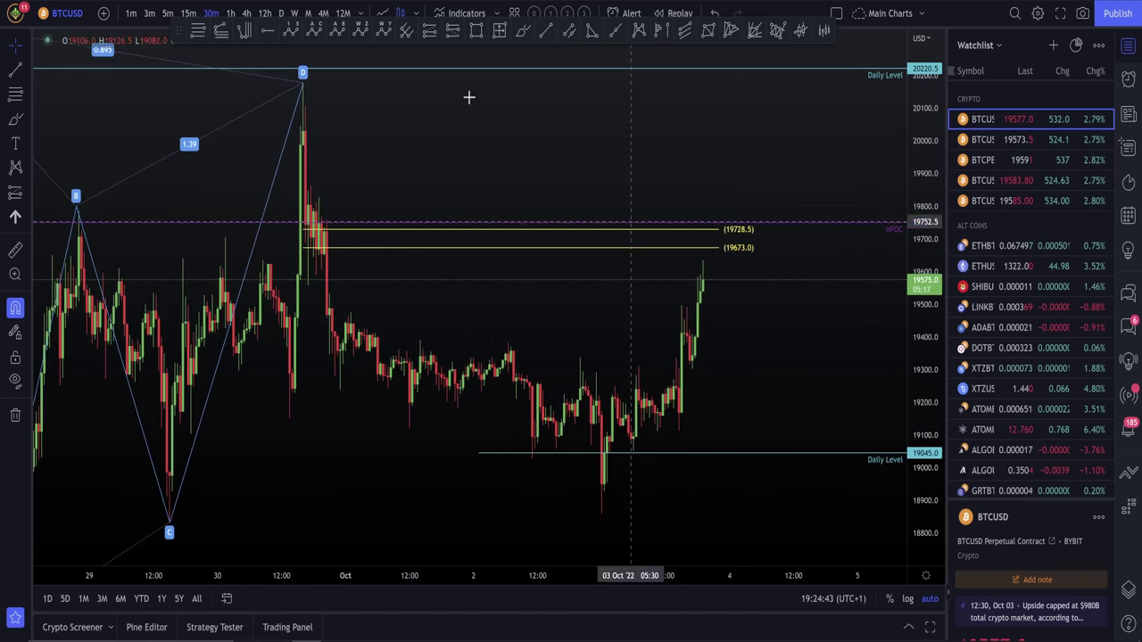
Draw a red rectangle over the 19673, 19728.5 and nPOC 19750 resistance levels
left_click(475, 32)
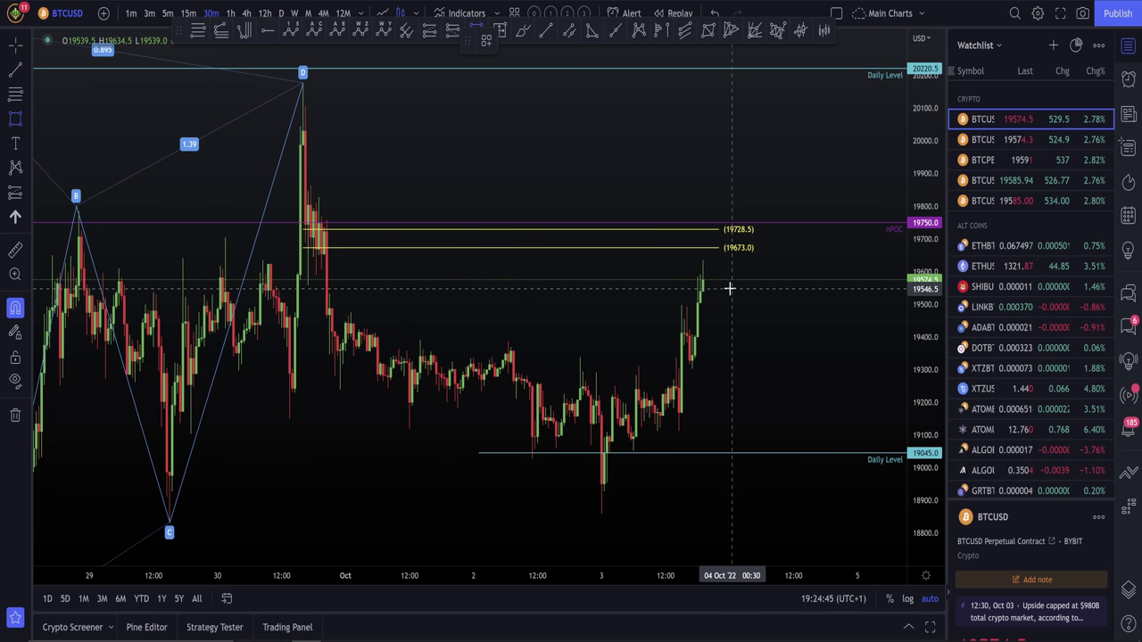
mouse_move(723, 282)
left_mouse_down()
mouse_move(681, 242)
mouse_move(673, 216)
left_mouse_up()
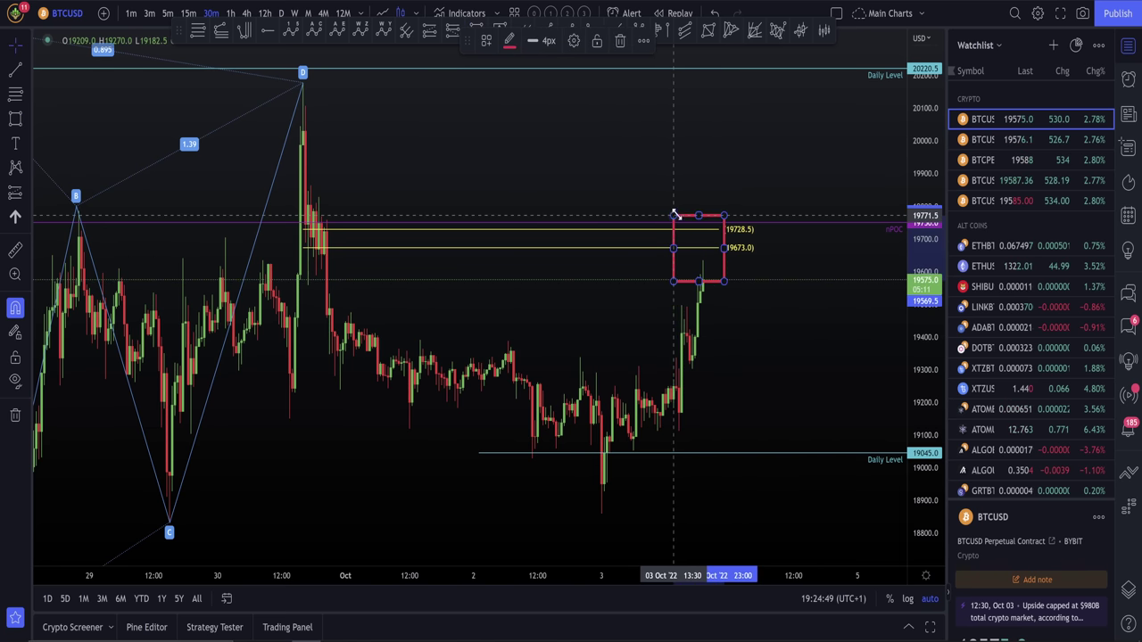
scroll(800, 329, "down", 2)
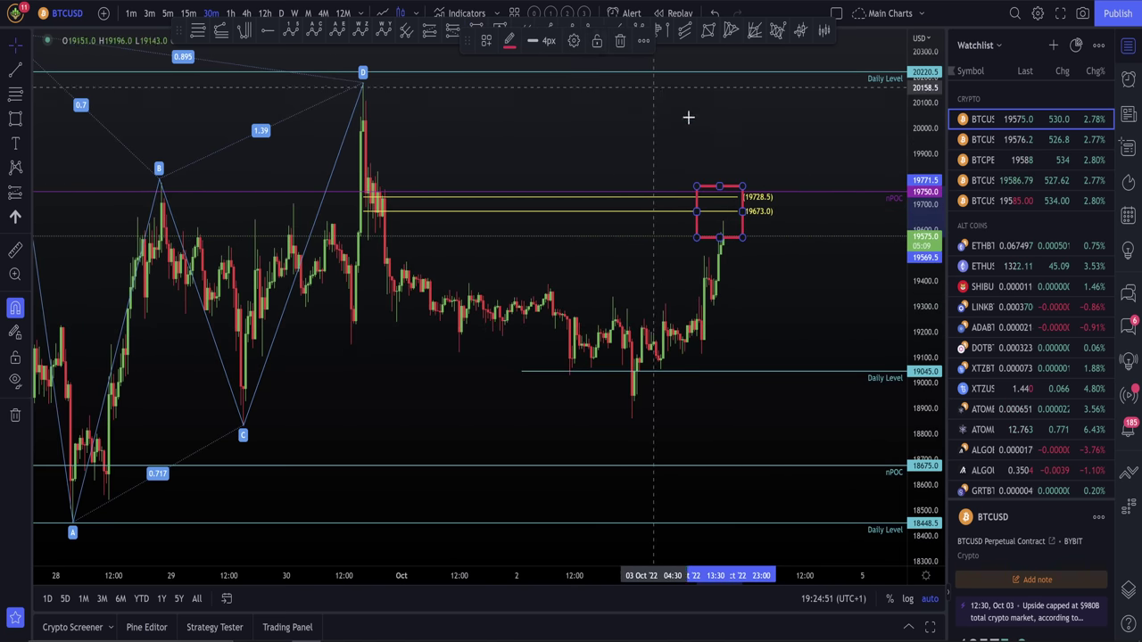
left_click(624, 116)
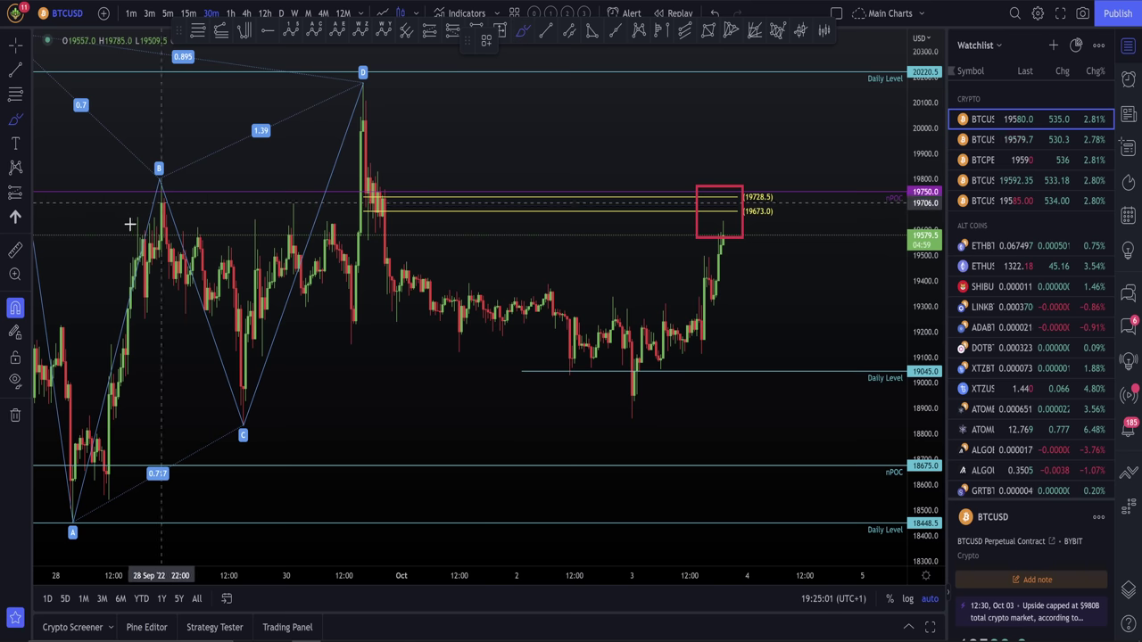
Brush white arcs over peaks B and D, undoing the paths sketched into the red box
mouse_move(128, 224)
left_mouse_down()
mouse_move(161, 178)
mouse_move(191, 206)
left_mouse_up()
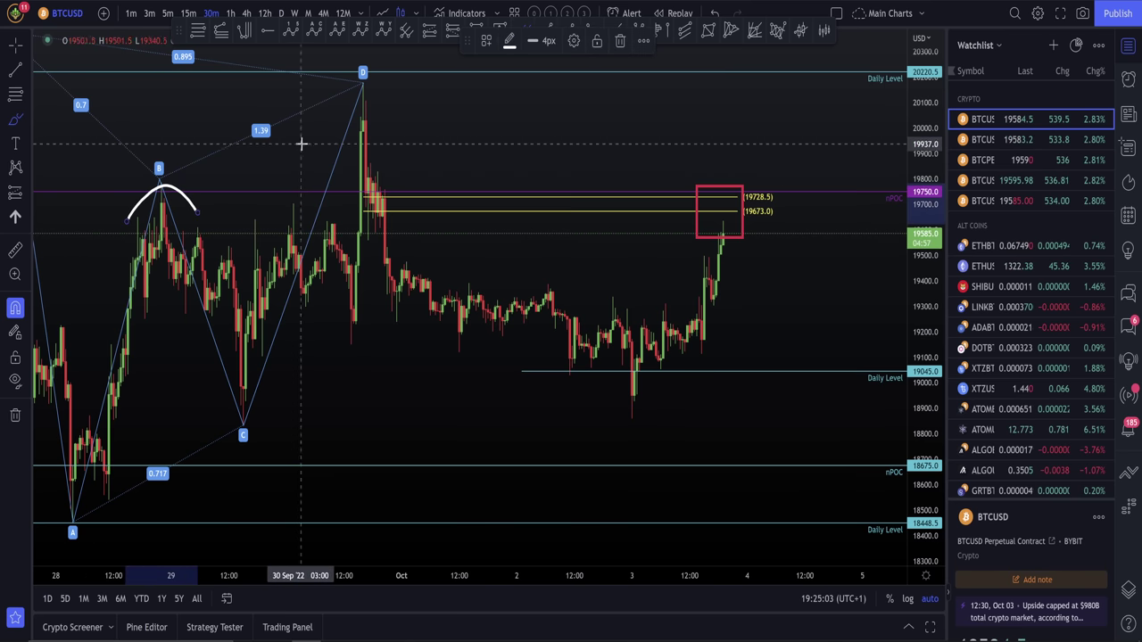
mouse_move(330, 134)
left_mouse_down()
mouse_move(353, 90)
mouse_move(429, 167)
mouse_move(437, 211)
left_mouse_up()
mouse_move(639, 321)
left_mouse_down()
mouse_move(672, 256)
mouse_move(726, 199)
mouse_move(779, 211)
mouse_move(800, 236)
left_mouse_up()
key("ctrl+z")
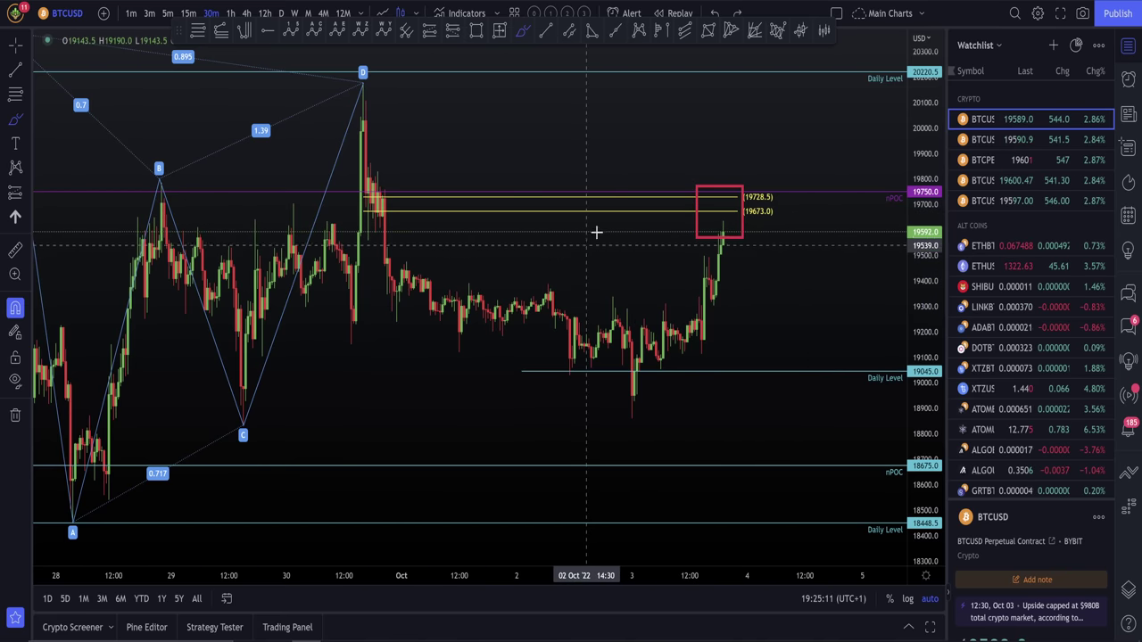
key("ctrl")
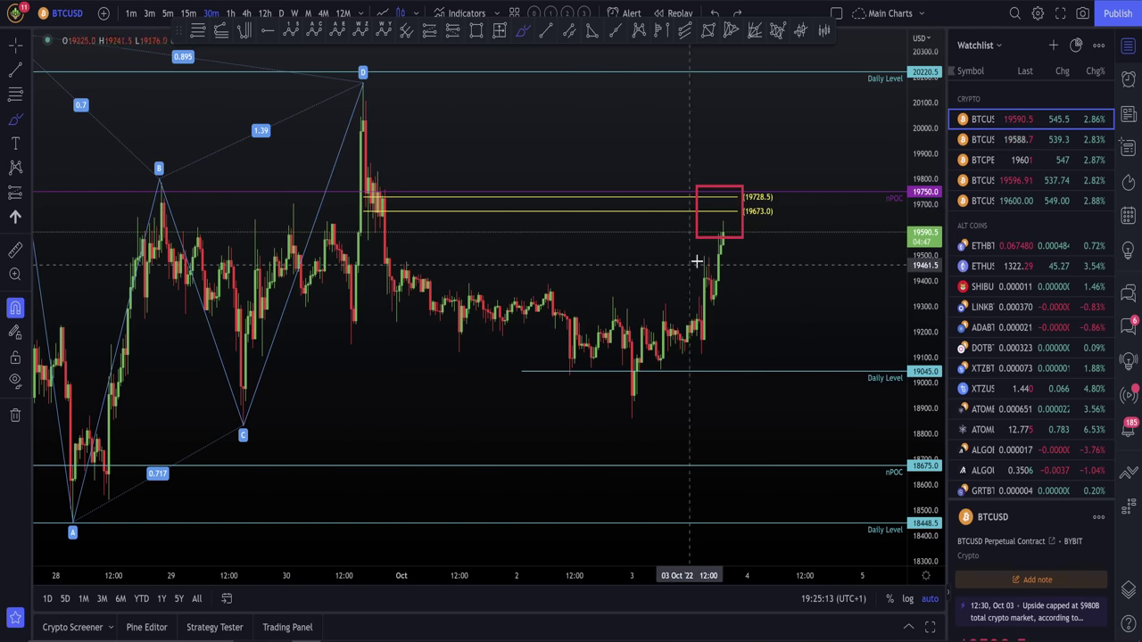
mouse_move(705, 264)
left_mouse_down()
mouse_move(733, 177)
mouse_move(764, 238)
left_mouse_up()
key("ctrl+z")
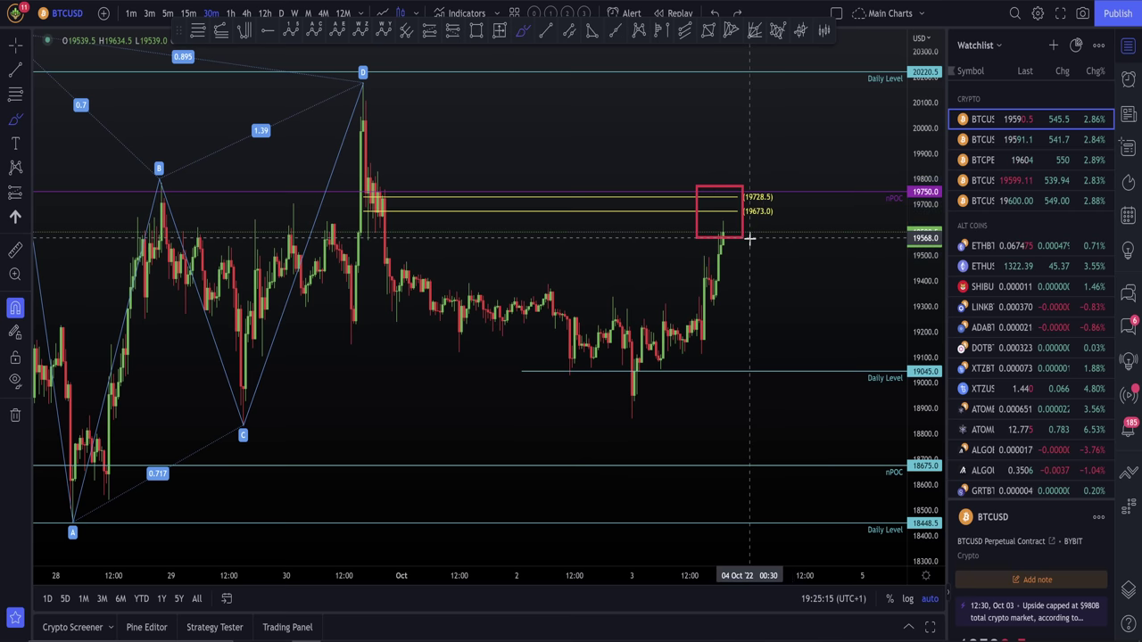
scroll(749, 237, "up", 5)
scroll(670, 251, "down", 5)
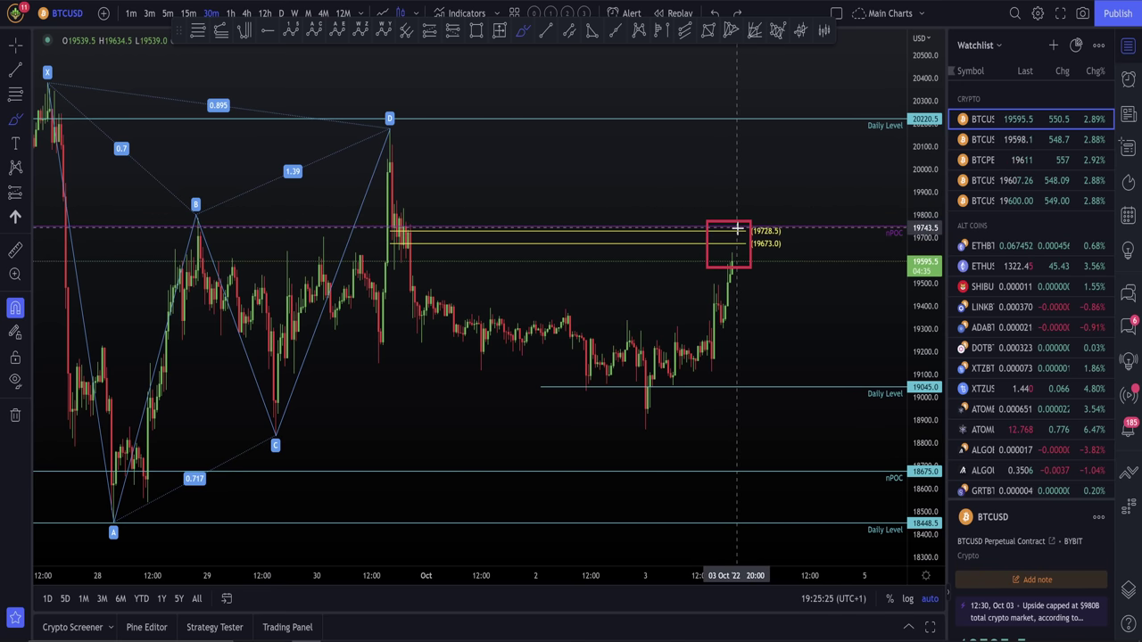
Sketch trial brush paths rising out of the red box, then undo them
left_click(732, 246)
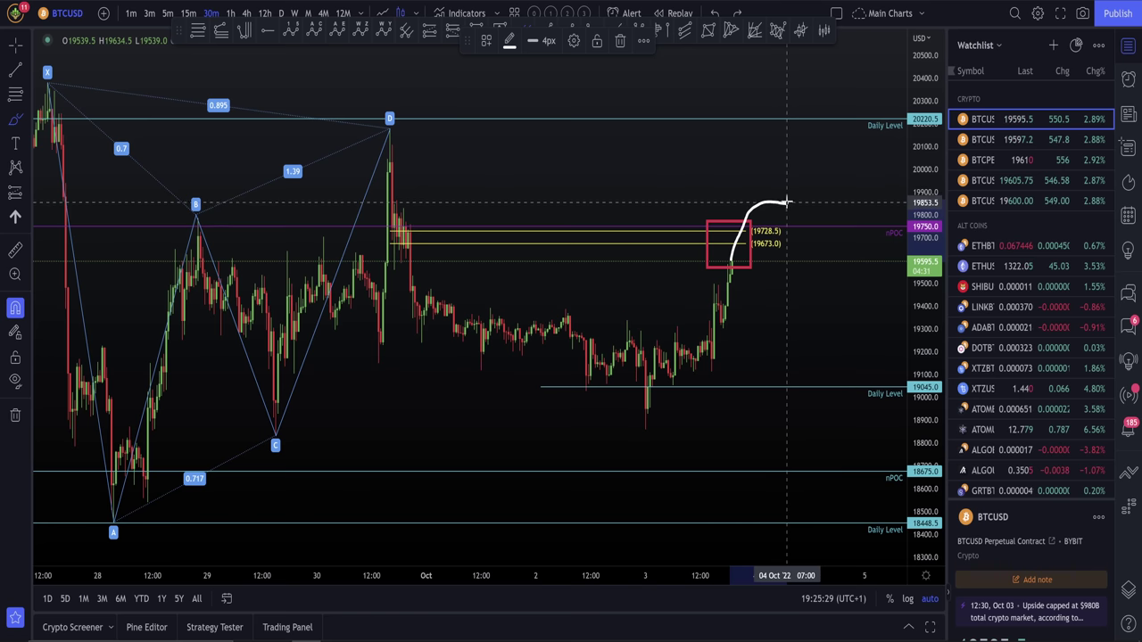
left_click_drag(797, 214, 808, 193)
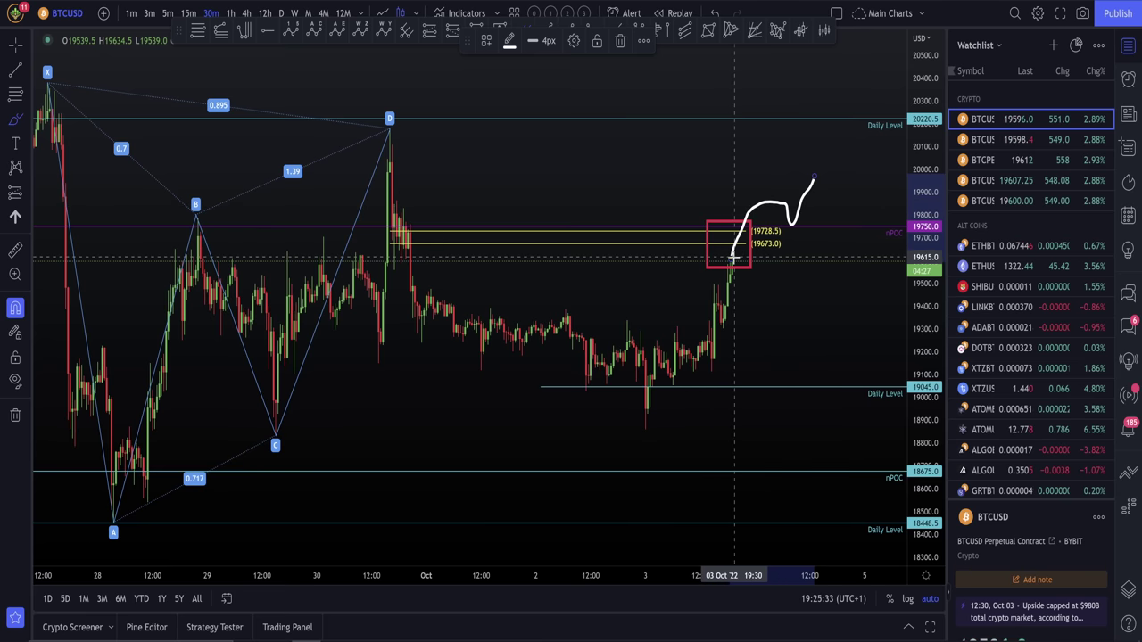
key("ctrl+z")
mouse_move(730, 262)
left_mouse_down()
mouse_move(760, 224)
mouse_move(791, 253)
mouse_move(736, 243)
left_mouse_up()
key("ctrl+z")
key("ctrl+z")
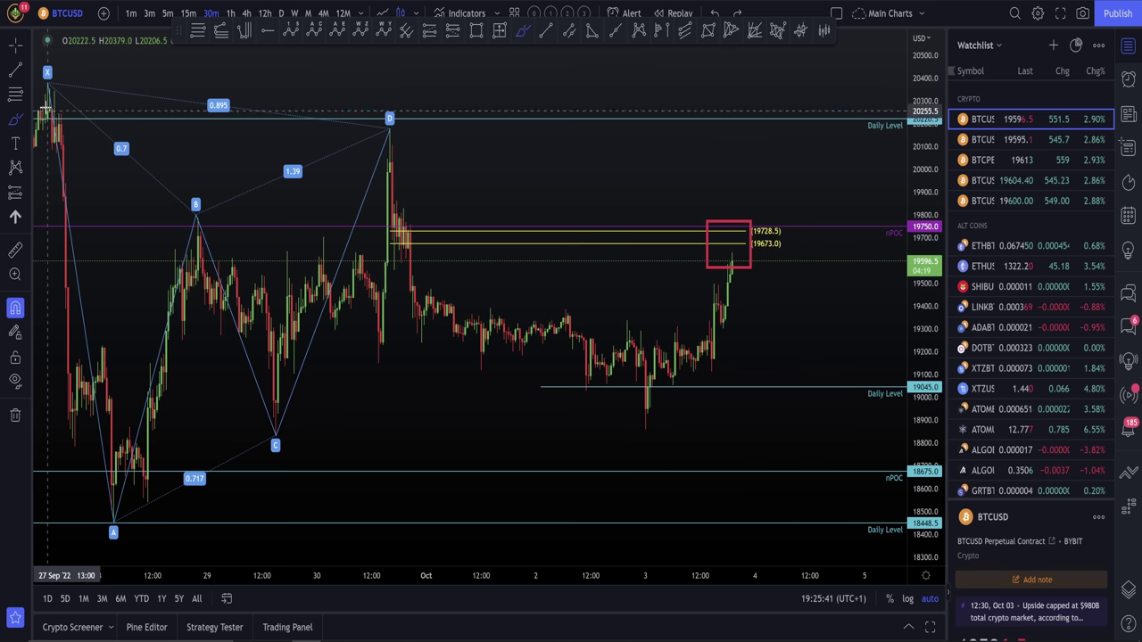
Draw short white brush strokes at pivots B, C and D
left_click_drag(198, 217, 221, 223)
left_click_drag(264, 441, 295, 436)
left_click_drag(380, 132, 390, 139)
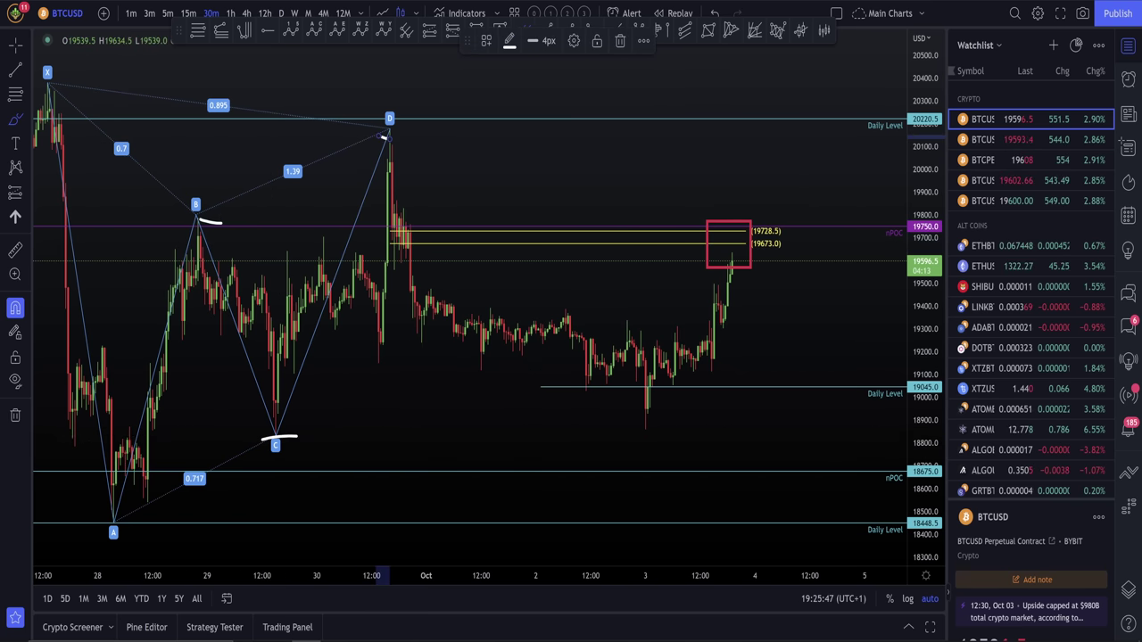
key("super+Tab")
Scroll up the Discord channel and enlarge the posted BTC head-and-shoulders chart image
scroll(535, 326, "up", 5)
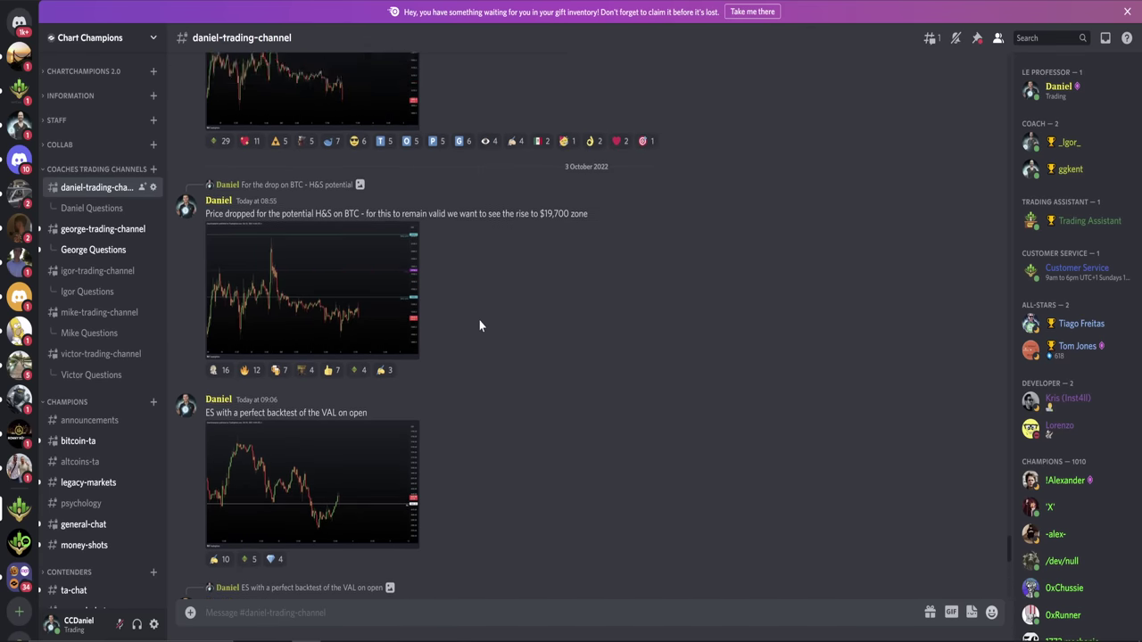
scroll(478, 325, "up", 5)
left_click(461, 300)
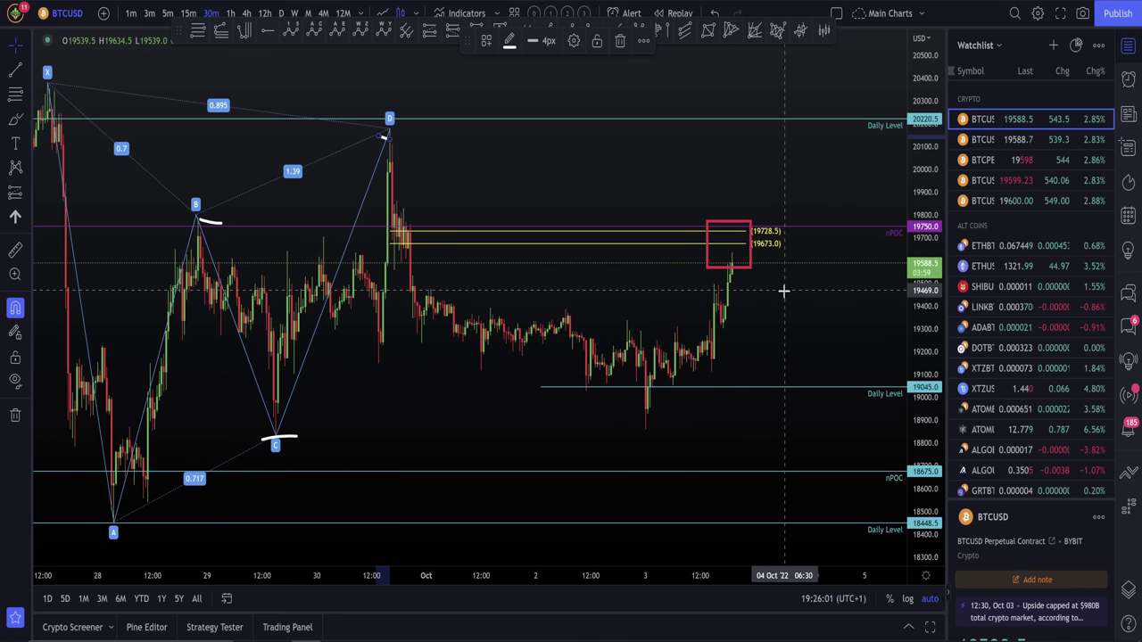
Zoom the BTCUSD chart and auto-fit the price axis to the visible candles
scroll(782, 291, "up", 2)
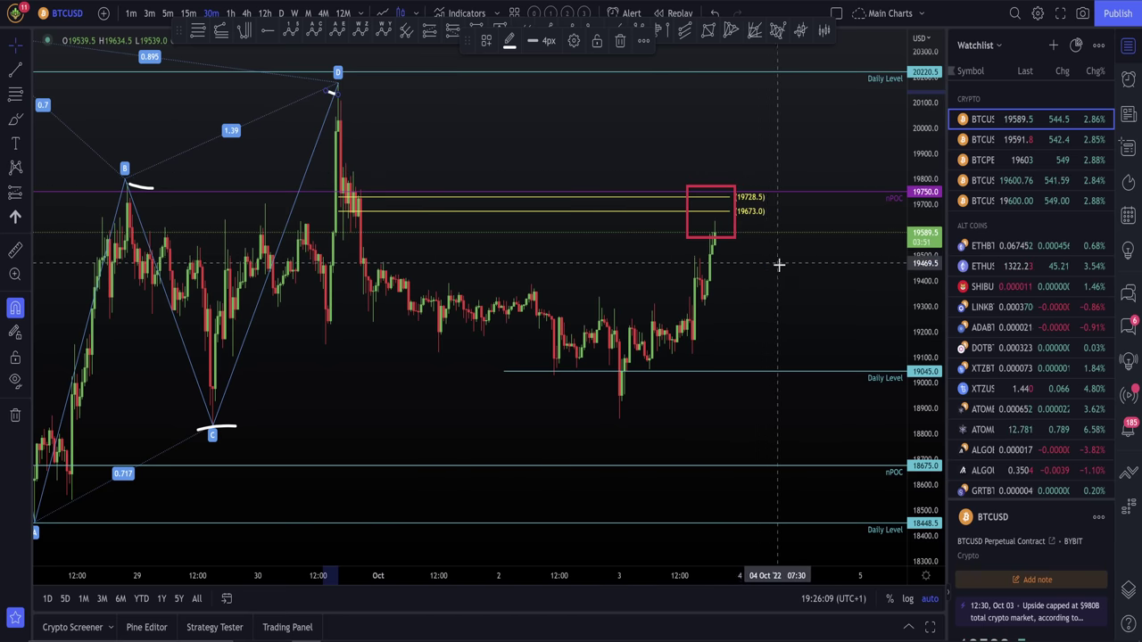
scroll(777, 262, "down", 2)
scroll(780, 304, "up", 3)
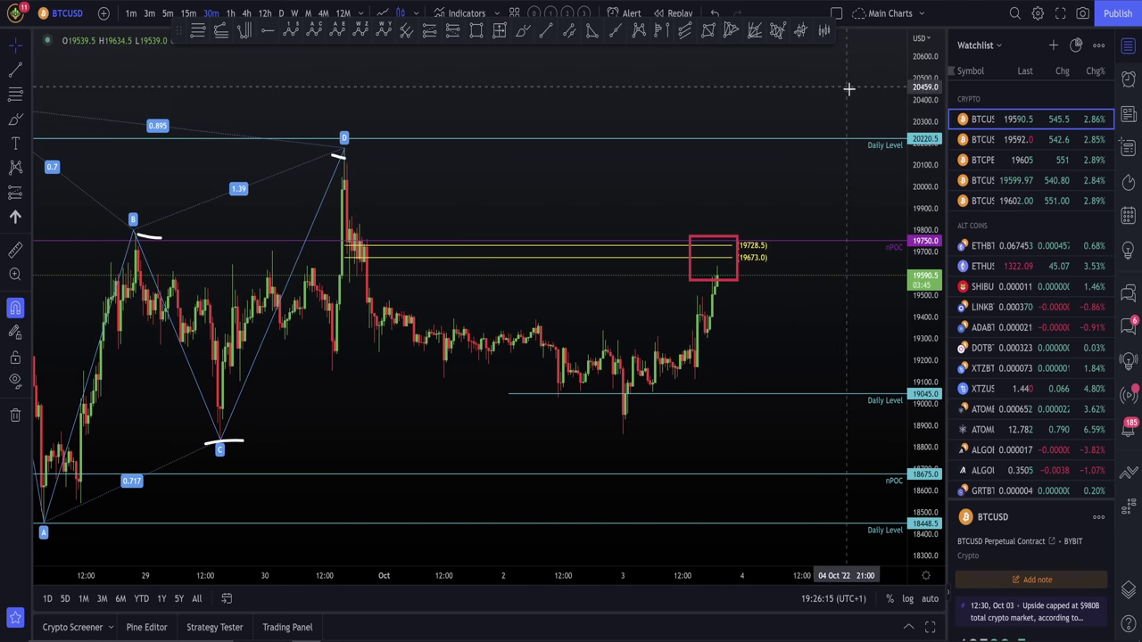
left_click(929, 599)
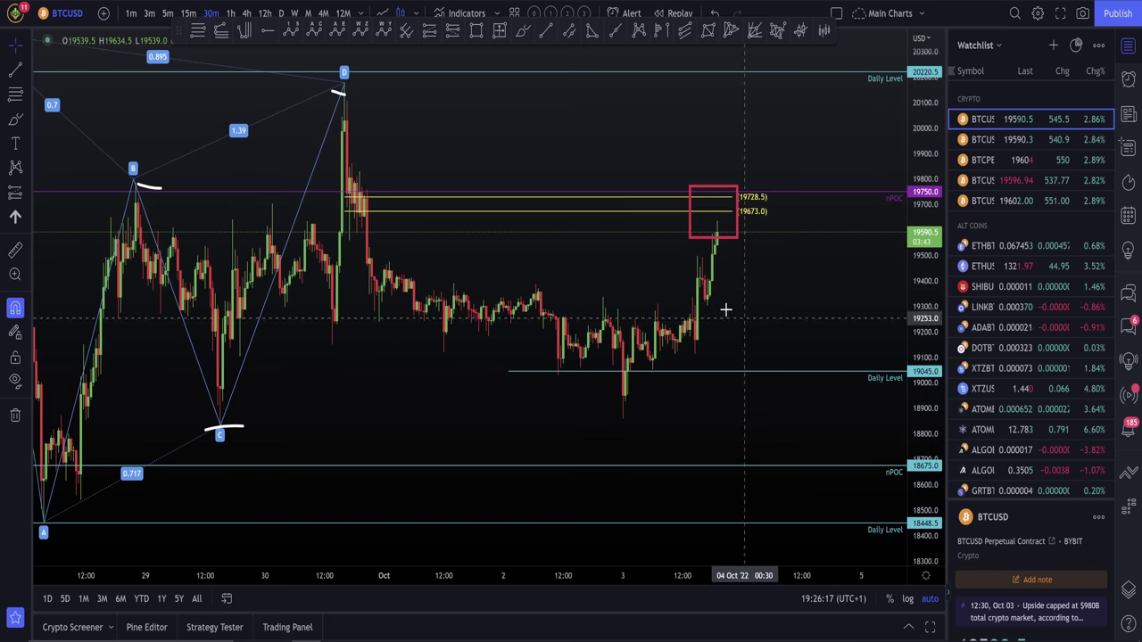
scroll(1058, 294, "down", 3)
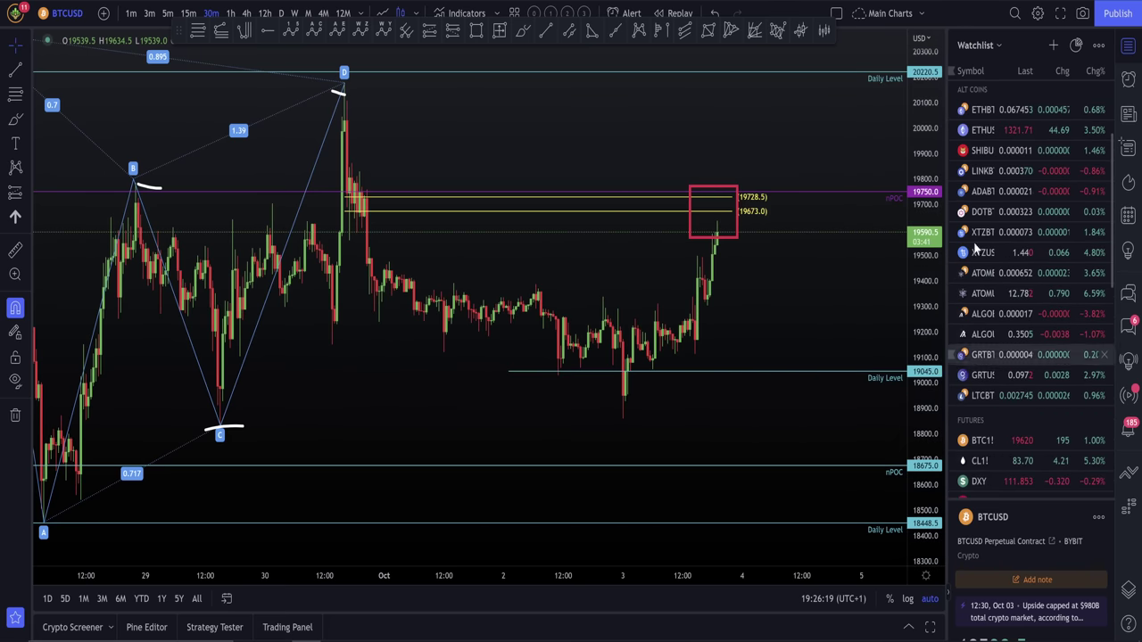
Switch to a three-chart side-by-side layout and load ETHBTC into the middle chart
left_click(837, 13)
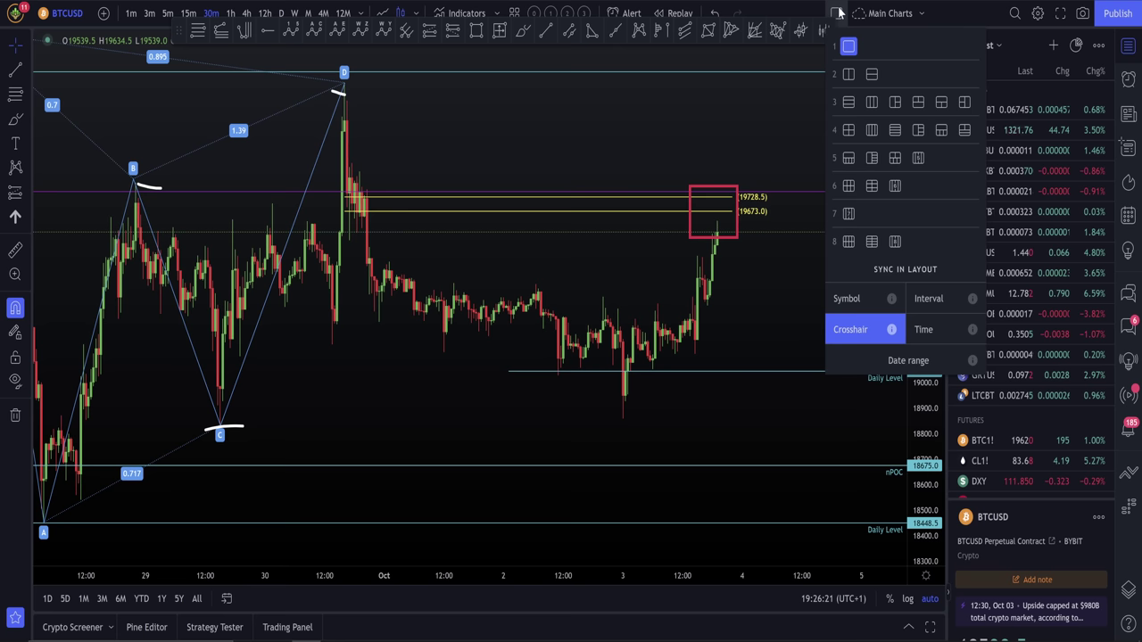
left_click(871, 102)
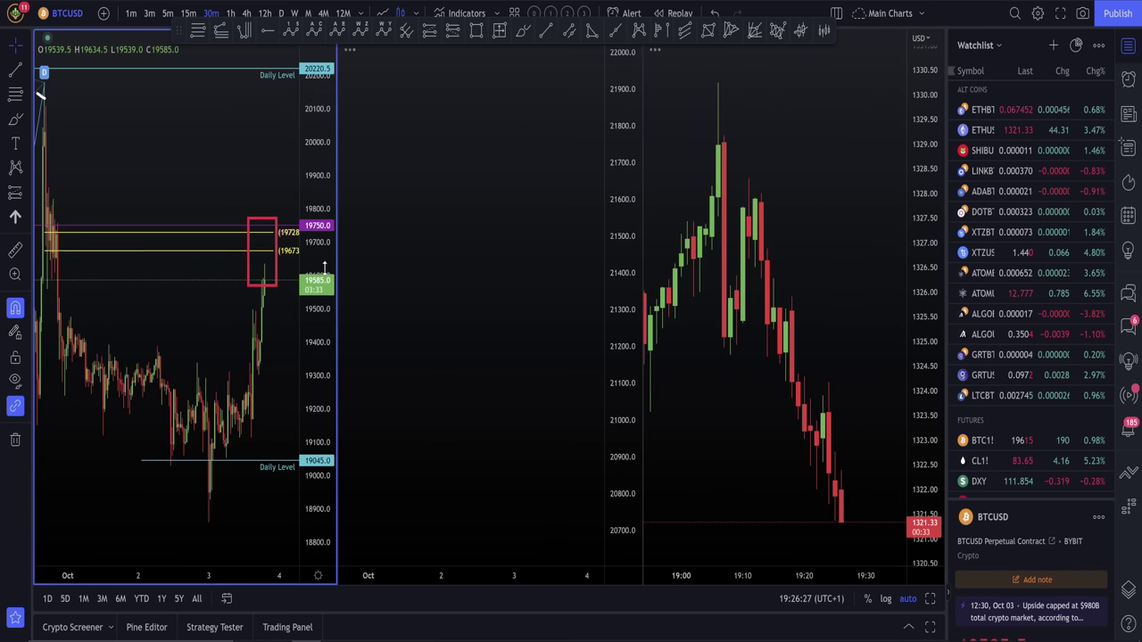
left_click(476, 214)
scroll(1060, 346, "up", 3)
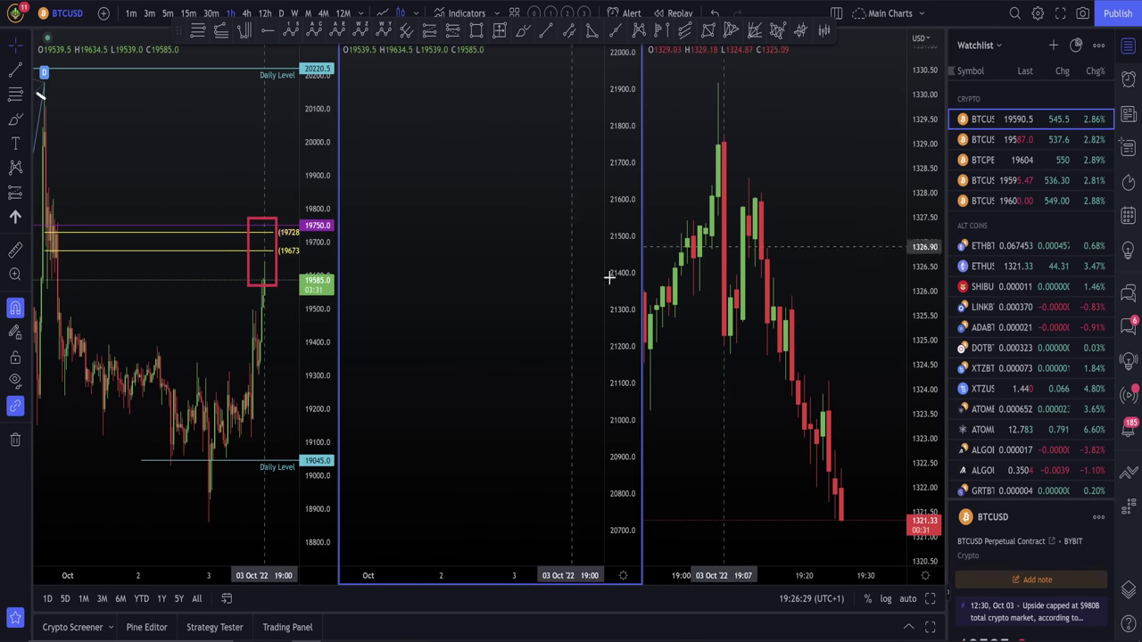
left_click(982, 246)
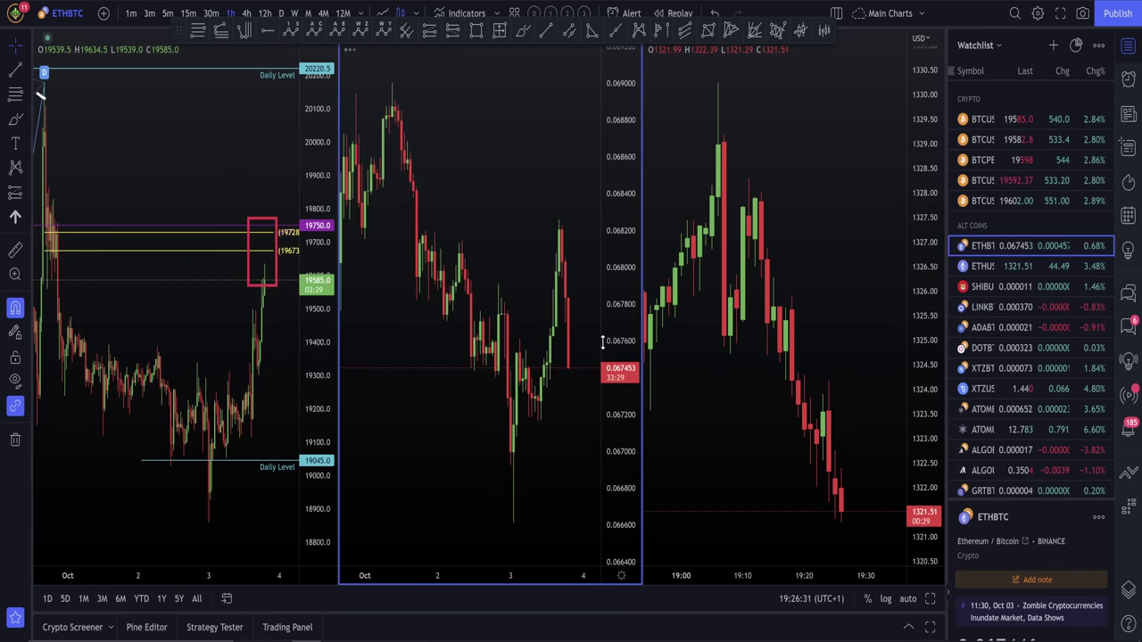
Load ES1! futures into the right chart and reactivate the middle ETHBTC chart
left_click(838, 318)
scroll(1017, 357, "down", 5)
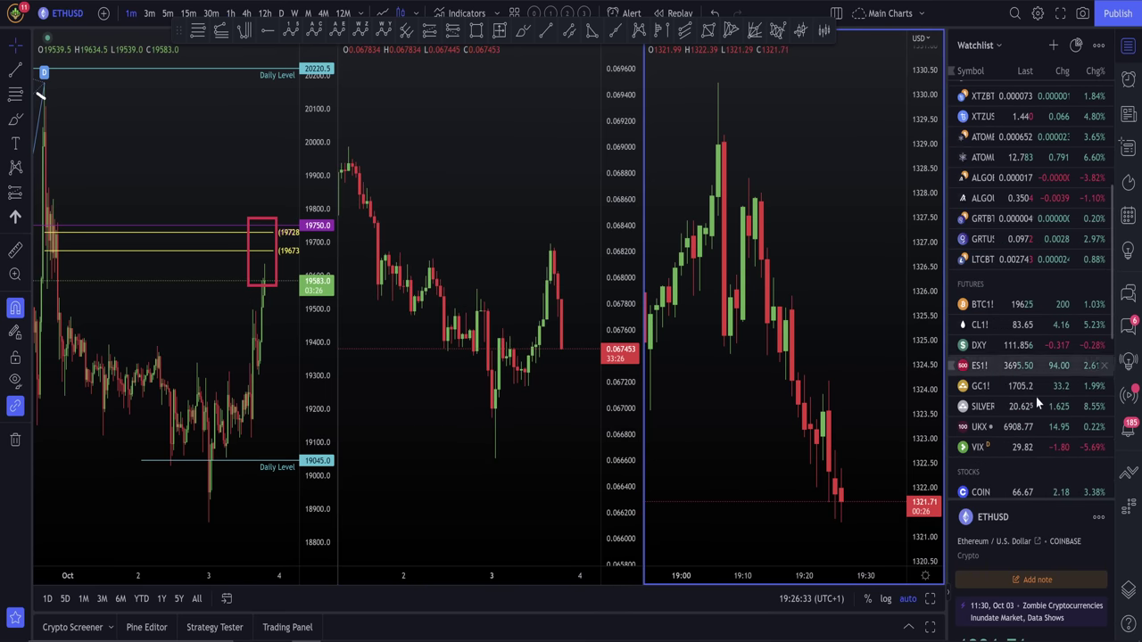
left_click(998, 370)
scroll(871, 365, "down", 5)
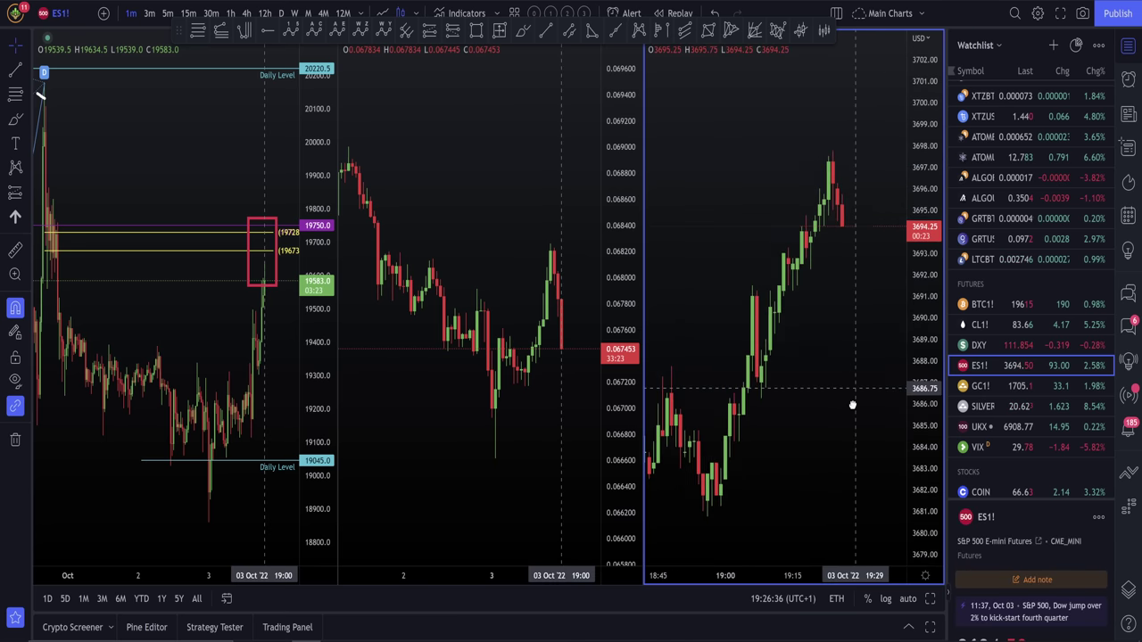
left_click(505, 288)
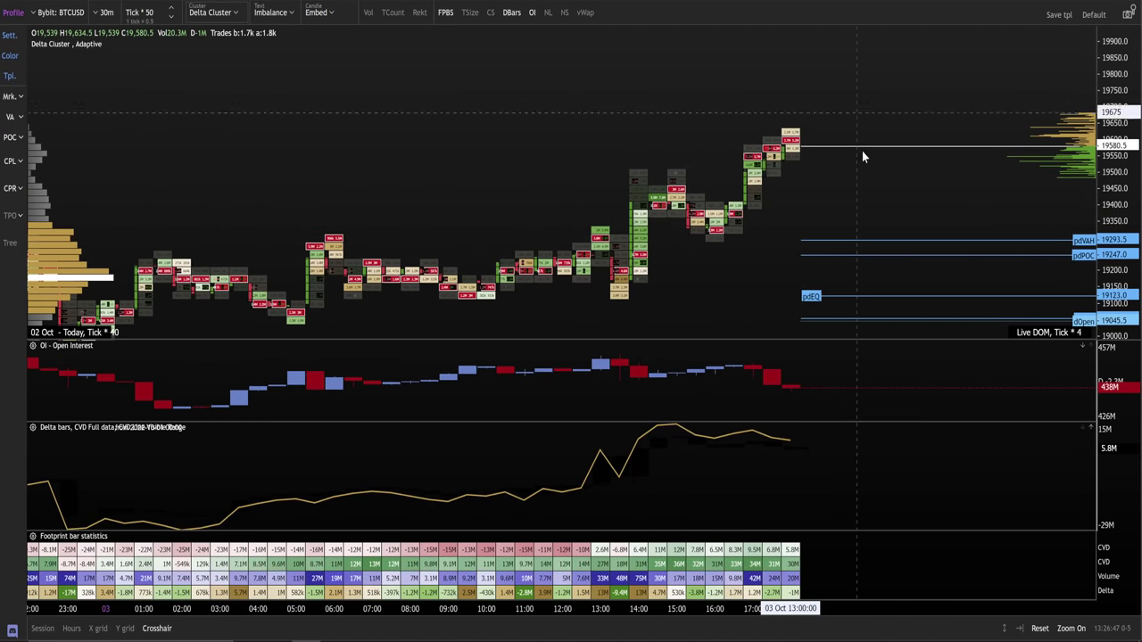
Zoom and pan the Exocharts BTCUSD footprint chart onto the latest bars
scroll(876, 214, "up", 3)
left_click_drag(876, 214, 695, 239)
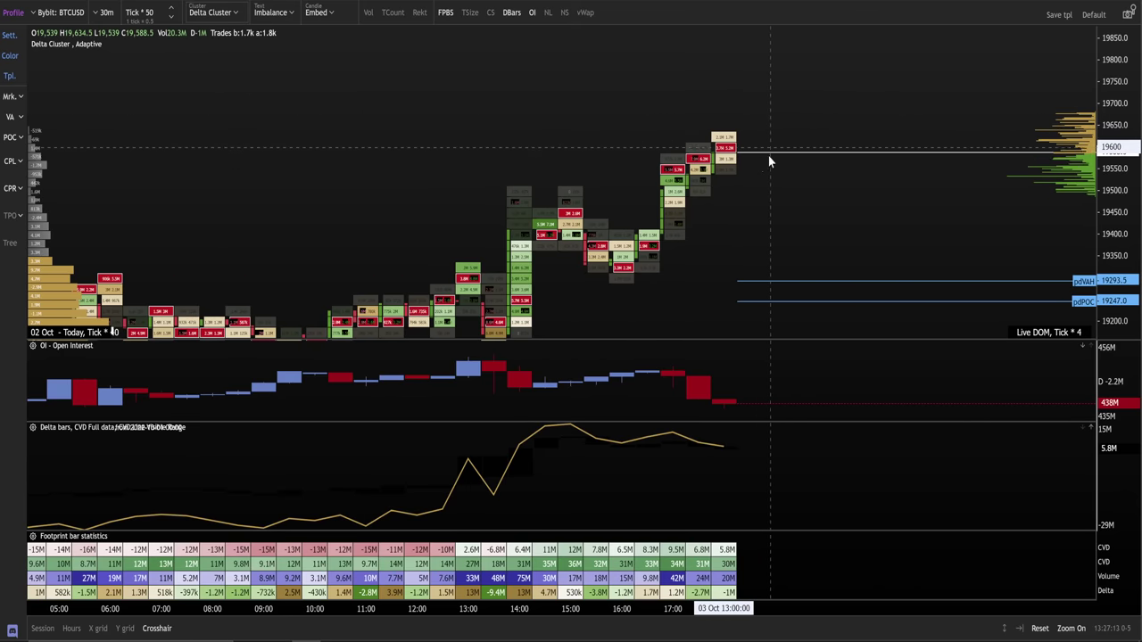
scroll(767, 158, "up", 2)
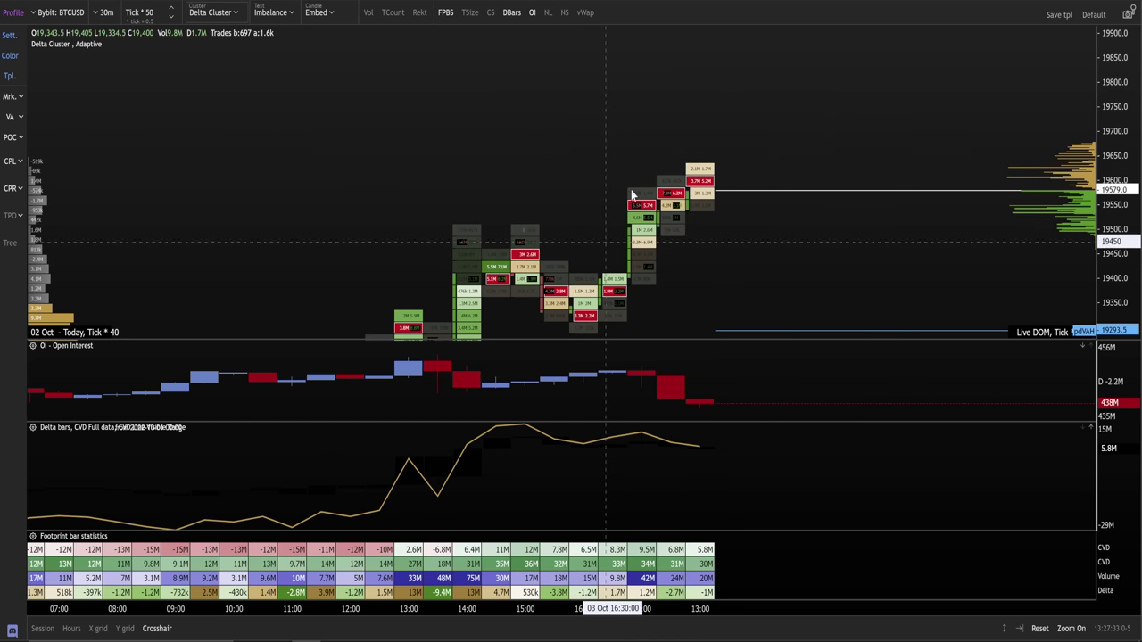
key("alt+Tab")
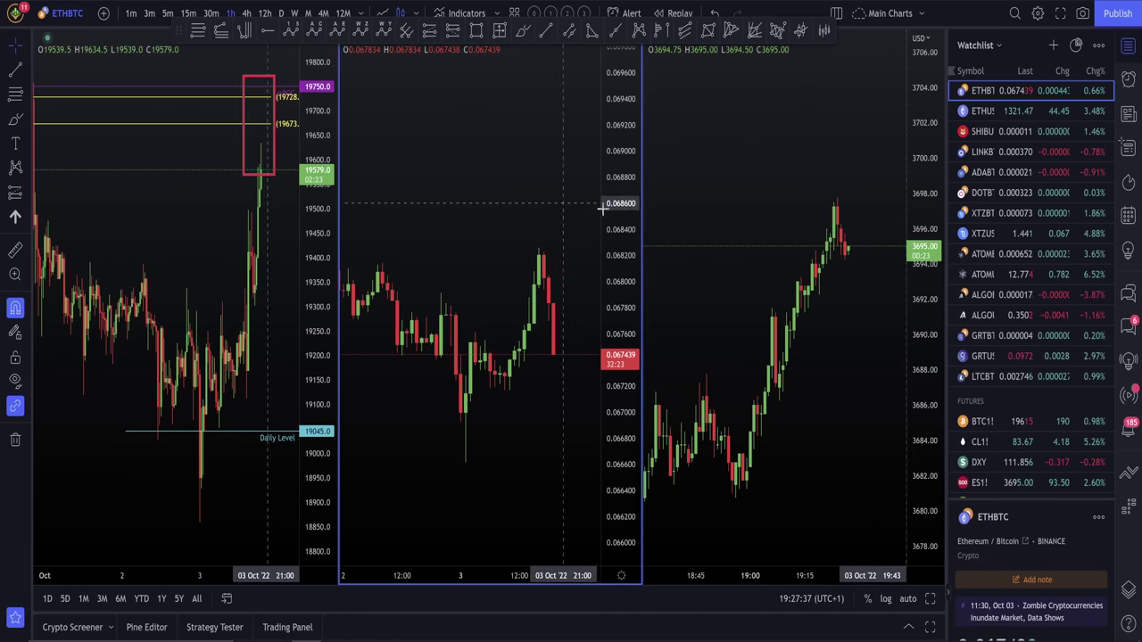
Replace ETHBTC in the middle chart with the DXY dollar index
left_click(814, 459)
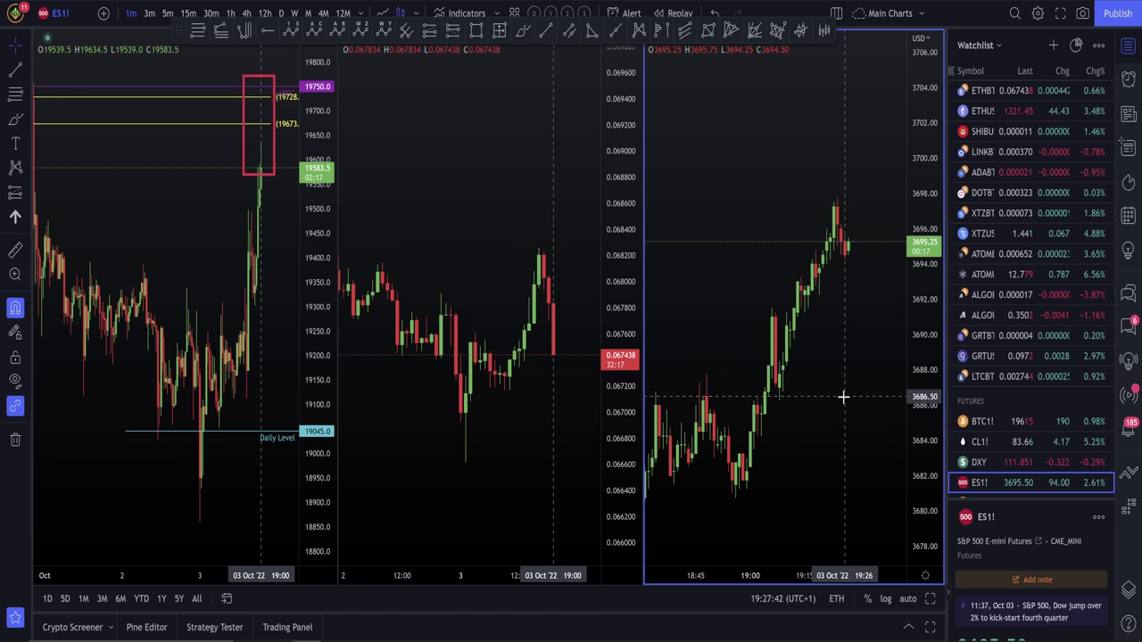
left_click(423, 176)
scroll(1008, 406, "down", 2)
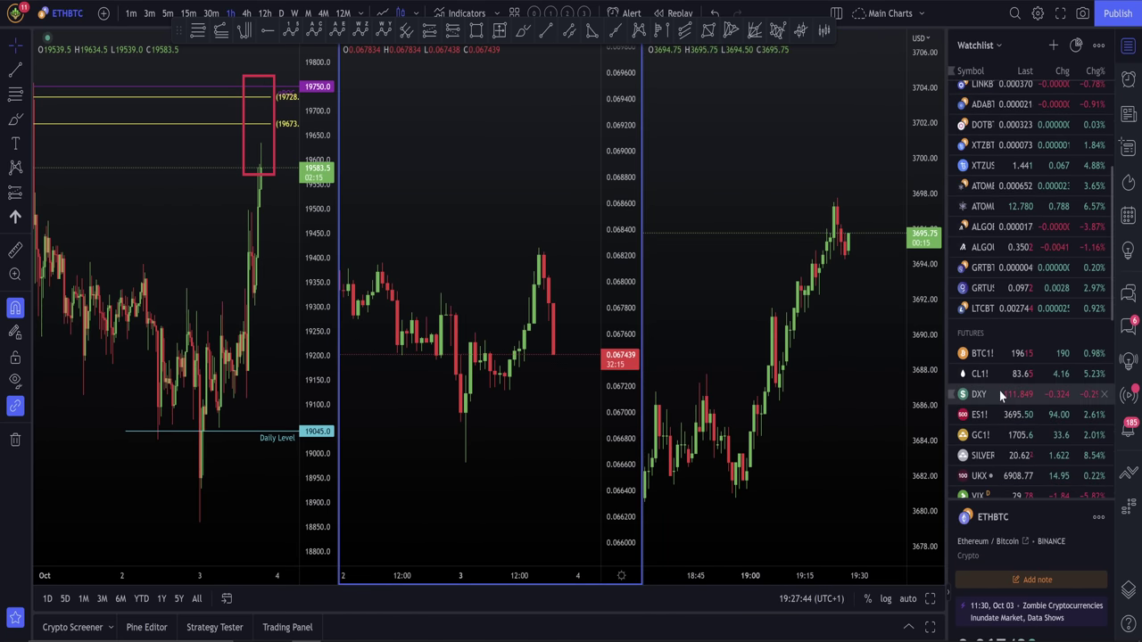
left_click(999, 395)
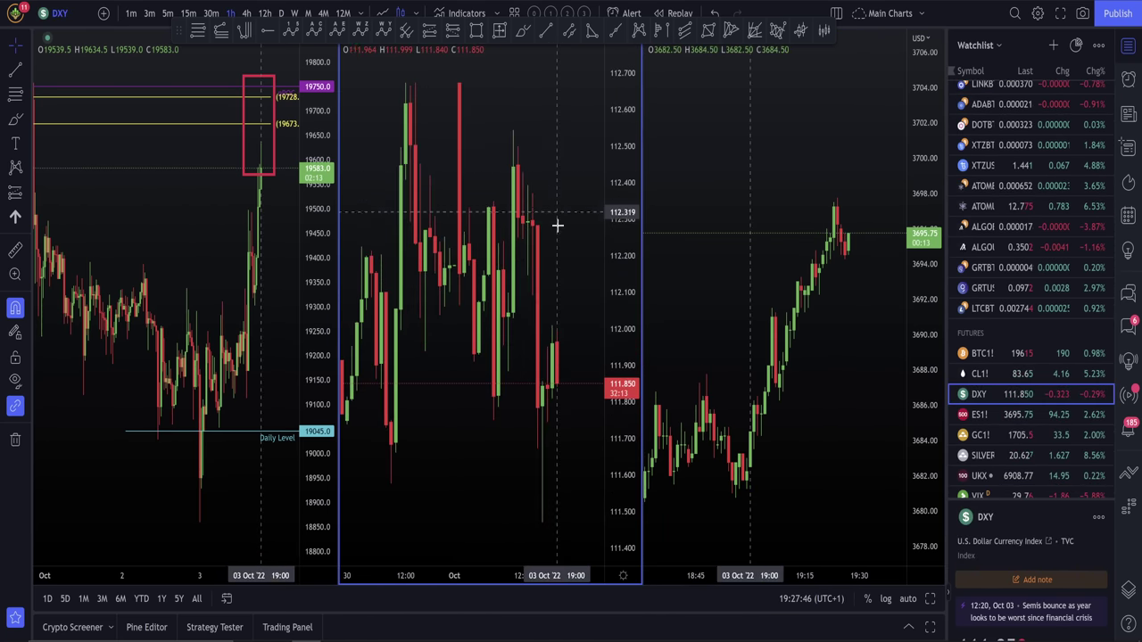
scroll(557, 357, "up", 3)
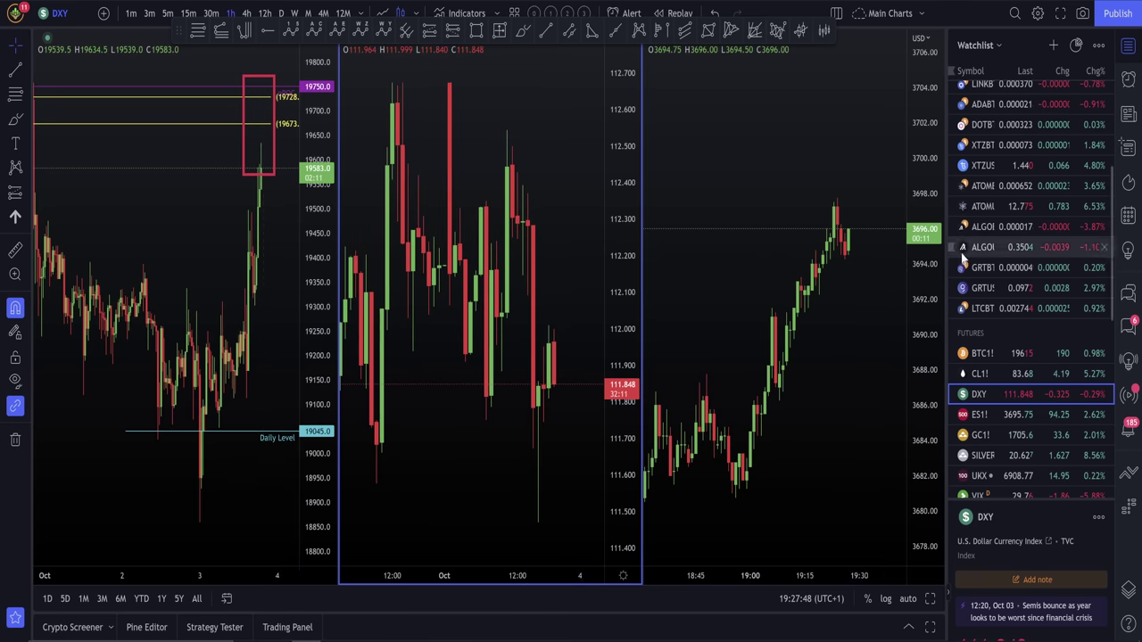
Reactivate the right ES1! chart and glance at Exocharts before returning to TradingView
left_click(877, 165)
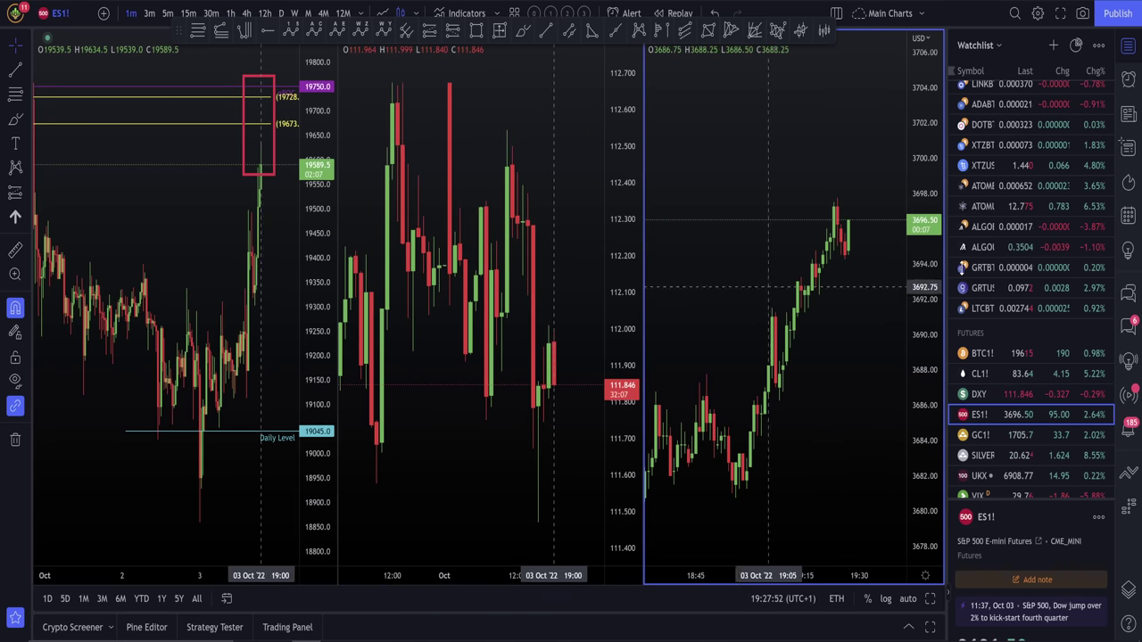
key("alt+Tab")
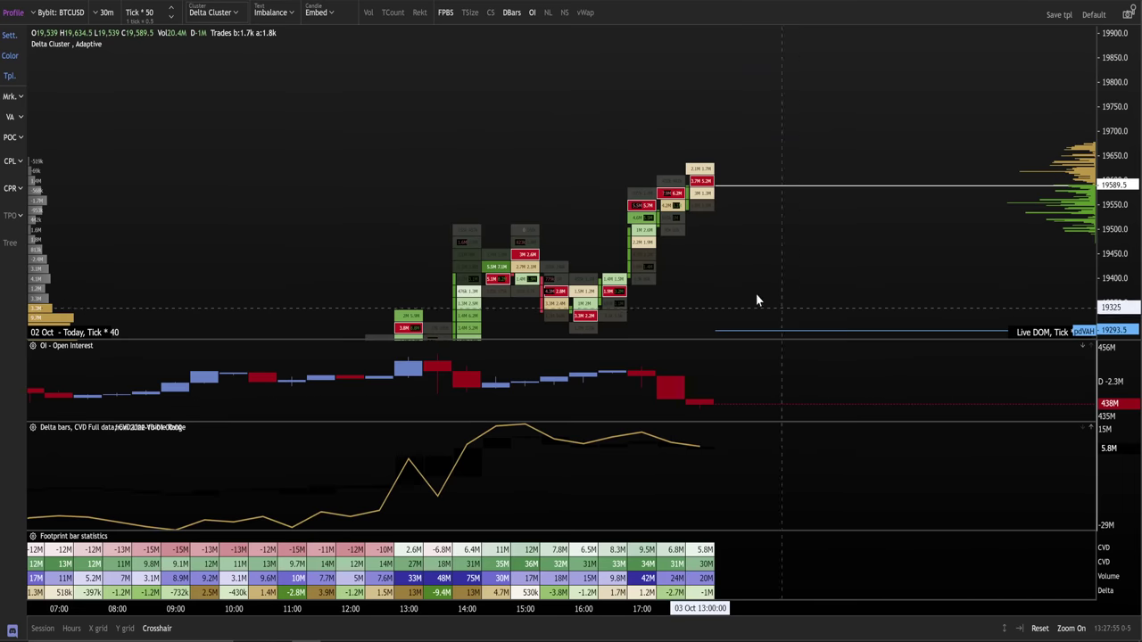
key("alt+Tab")
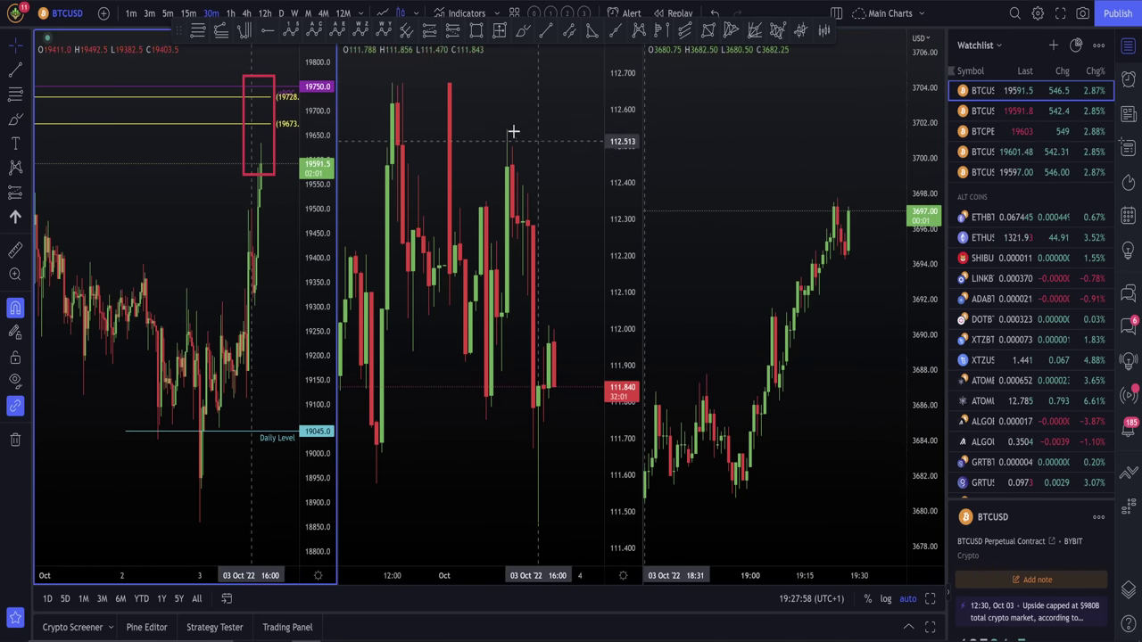
left_click(835, 14)
Return to a single BTCUSD chart and pan it to frame the XABCD pattern
left_click(846, 49)
scroll(834, 455, "up", 3)
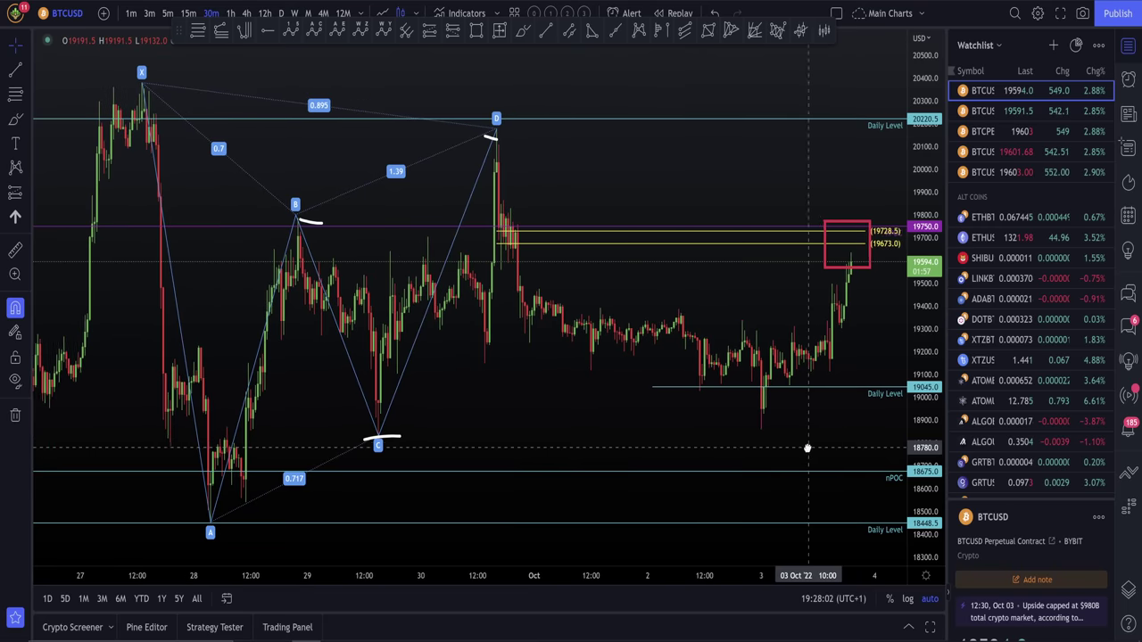
left_click_drag(805, 449, 734, 443)
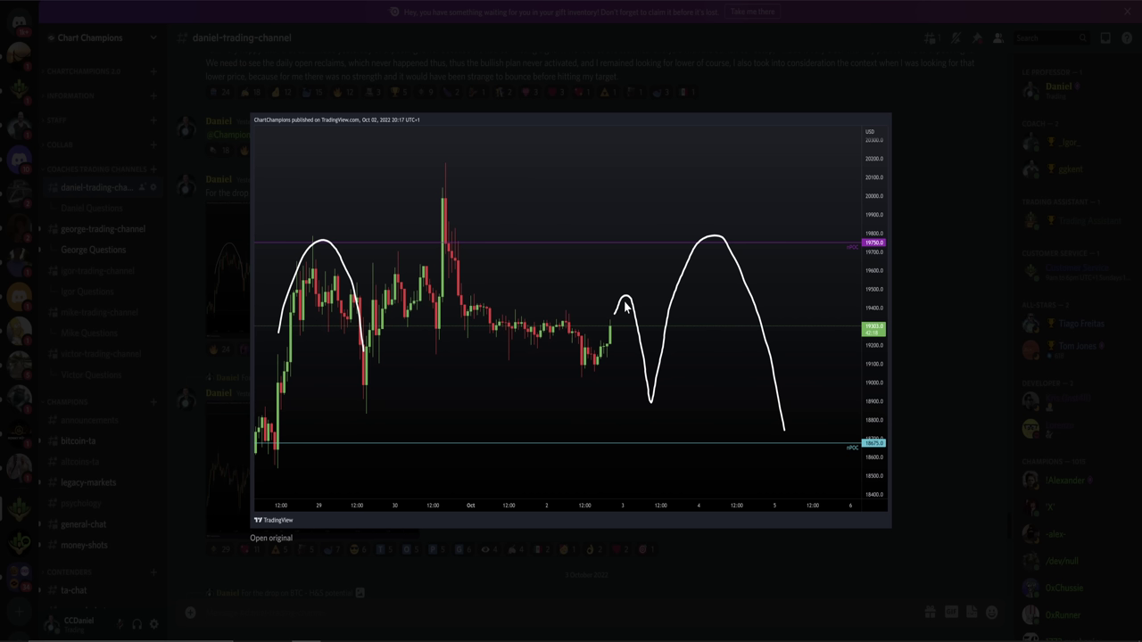
Close the enlarged Discord chart image
left_click(902, 245)
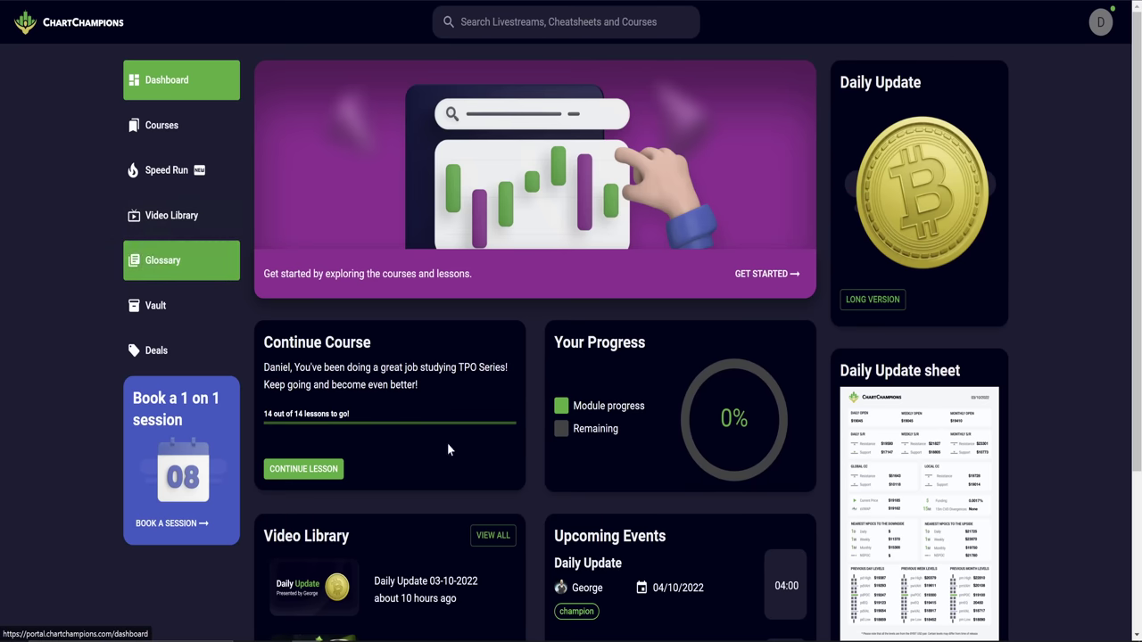
Open the Stock and Forex Update 27-09-2022 video from the Video Library and skip to its end
left_click(493, 535)
scroll(502, 355, "down", 6)
left_click(326, 429)
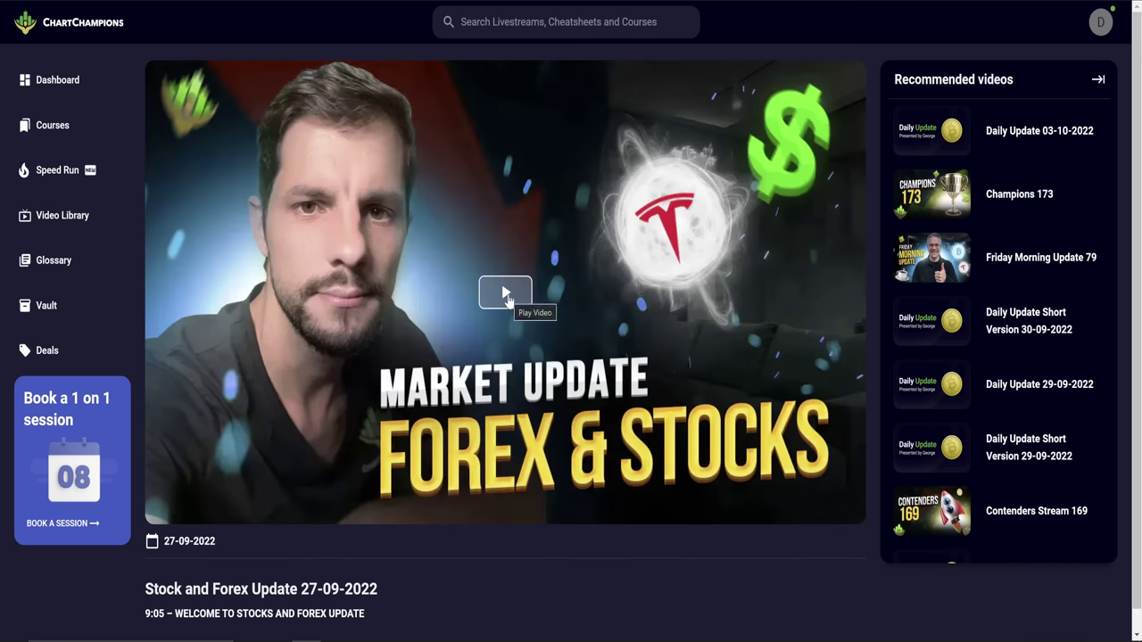
left_click(506, 295)
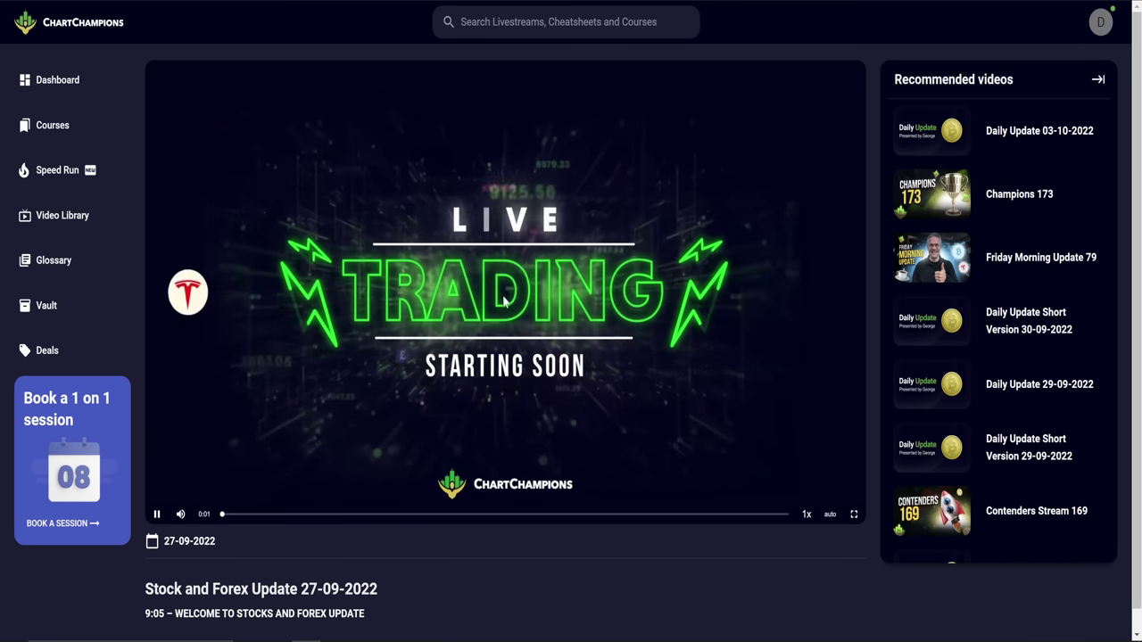
left_click(785, 521)
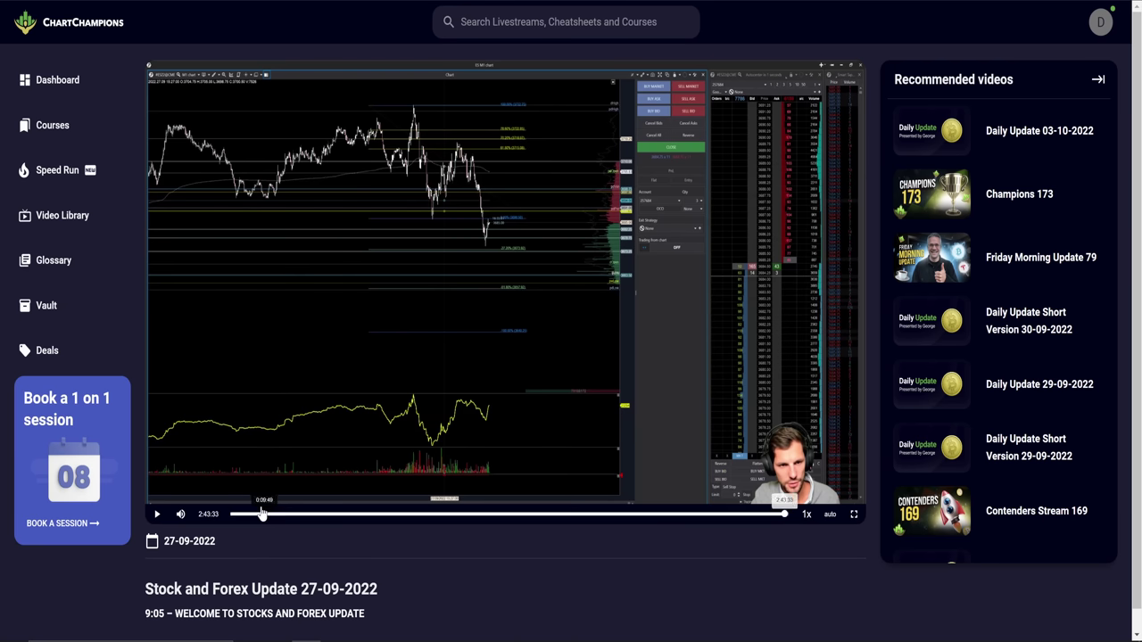
left_click(852, 517)
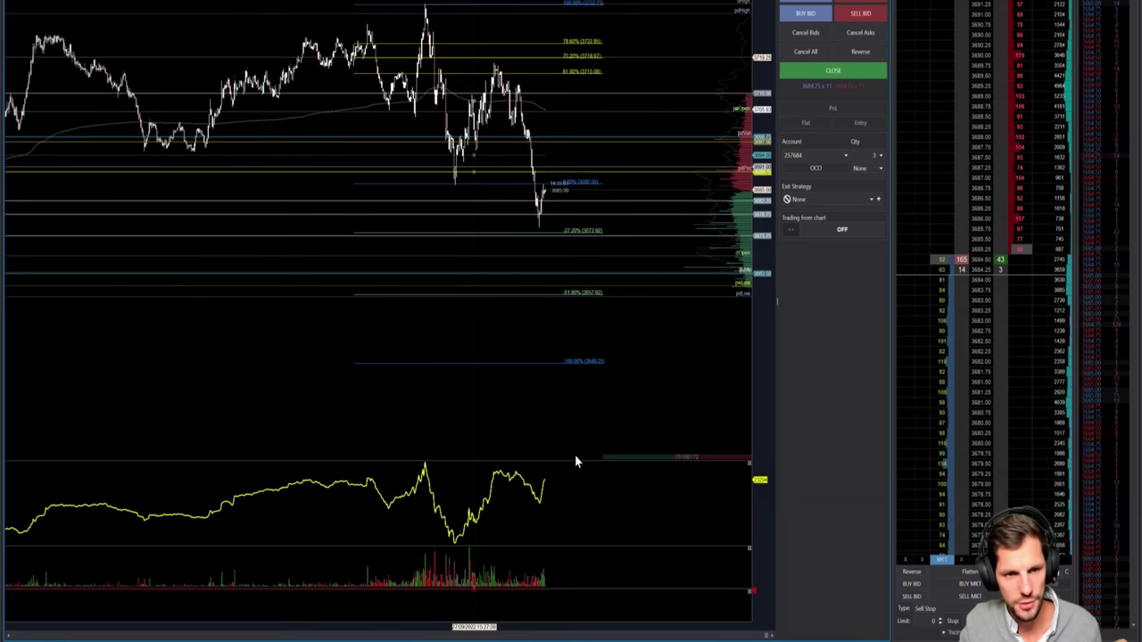
key("Escape")
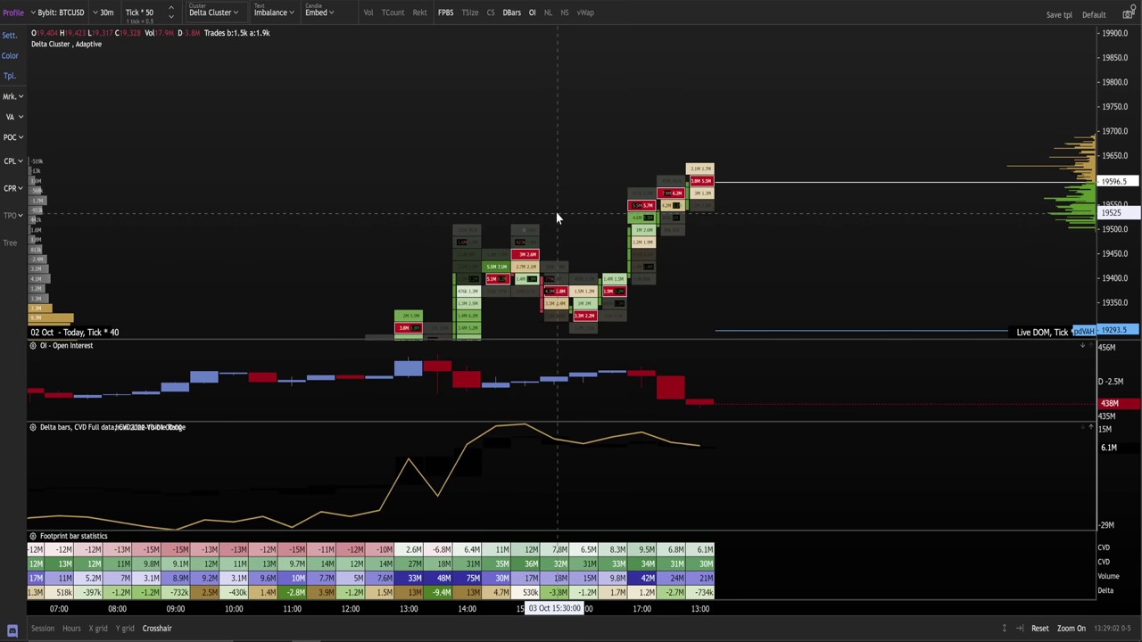
Apply the CC TPO template to the Exocharts BTCUSD chart and look it over
key("7")
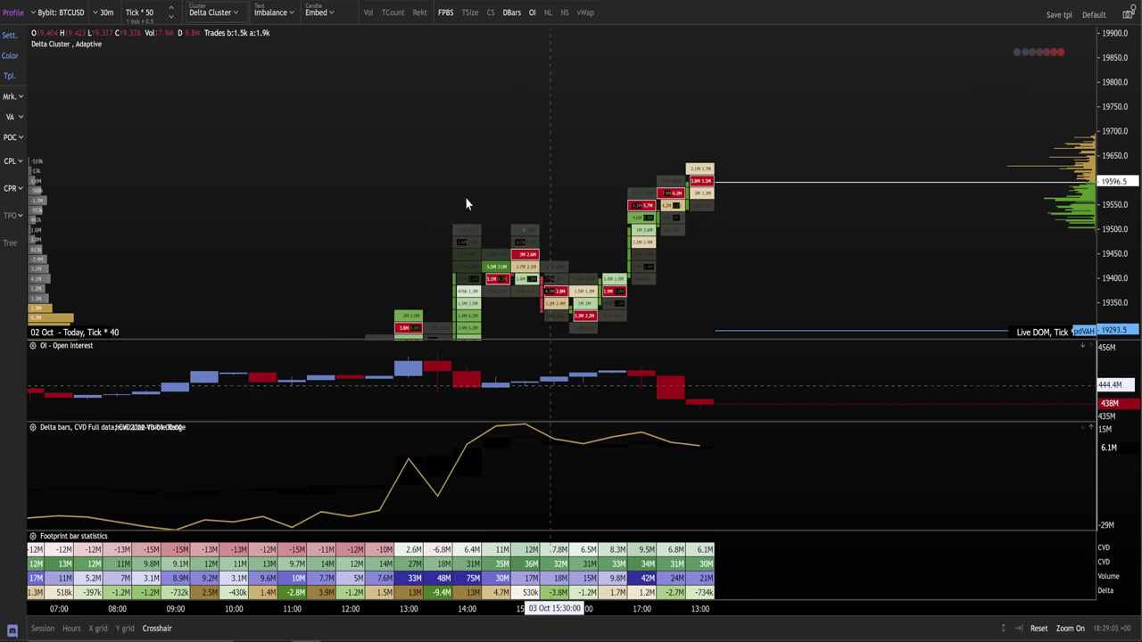
left_click_drag(595, 337, 579, 359)
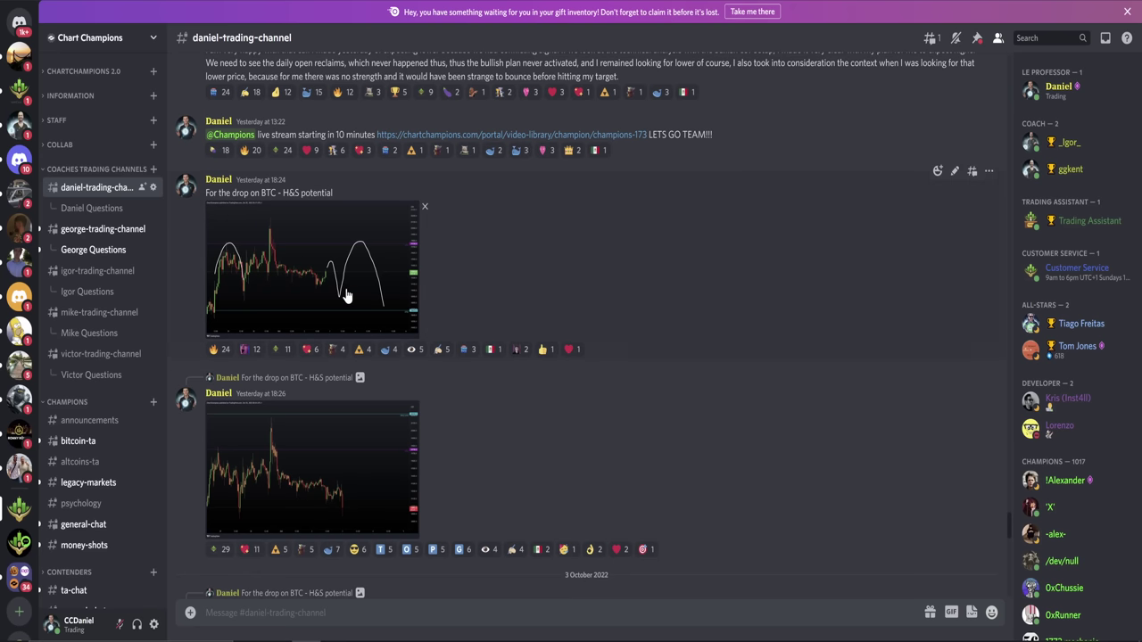
Enlarge the BTCUSD harmonic chart image shared in Discord, then return to TradingView
left_click(418, 297)
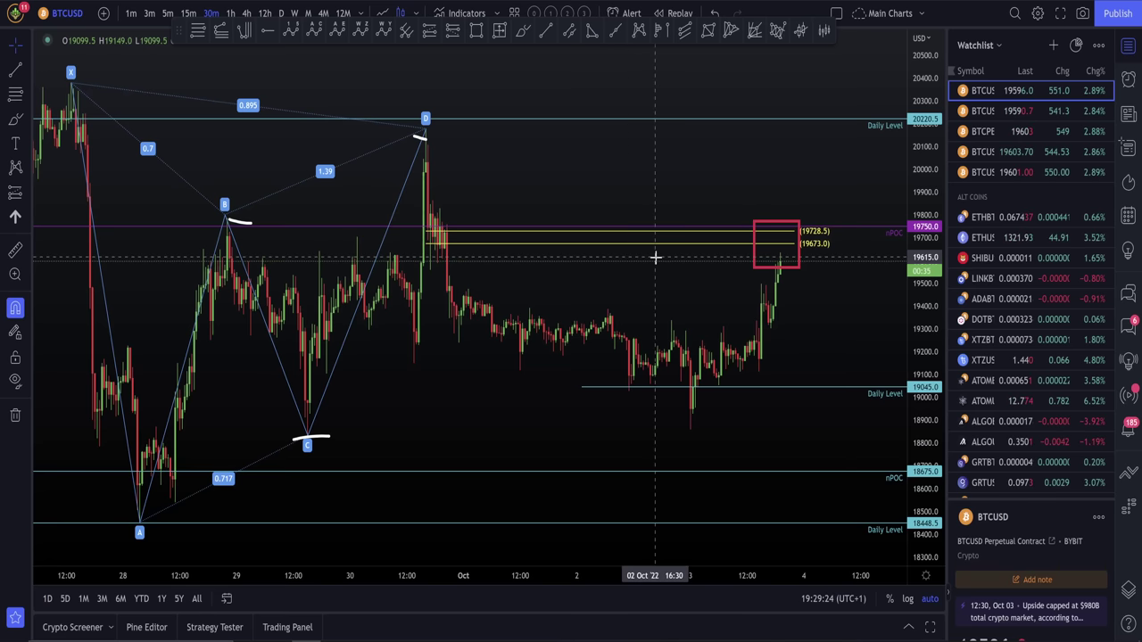
Zoom the BTCUSD chart to the latest candles rising into the red box under the 19750 nPOC
scroll(672, 298, "up", 3)
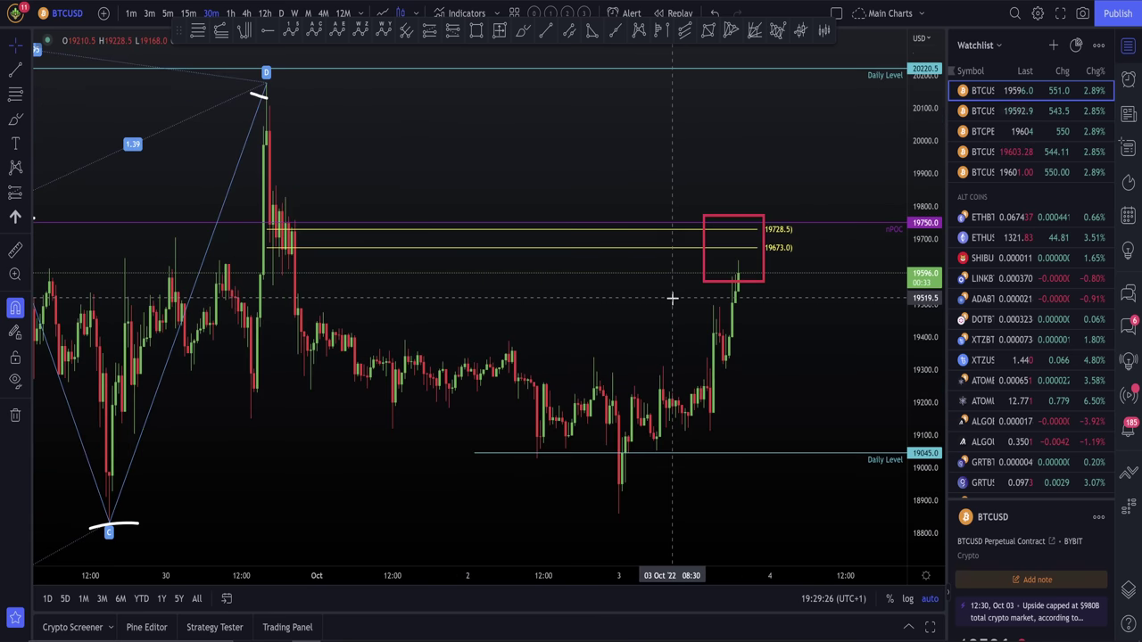
scroll(672, 298, "up", 2)
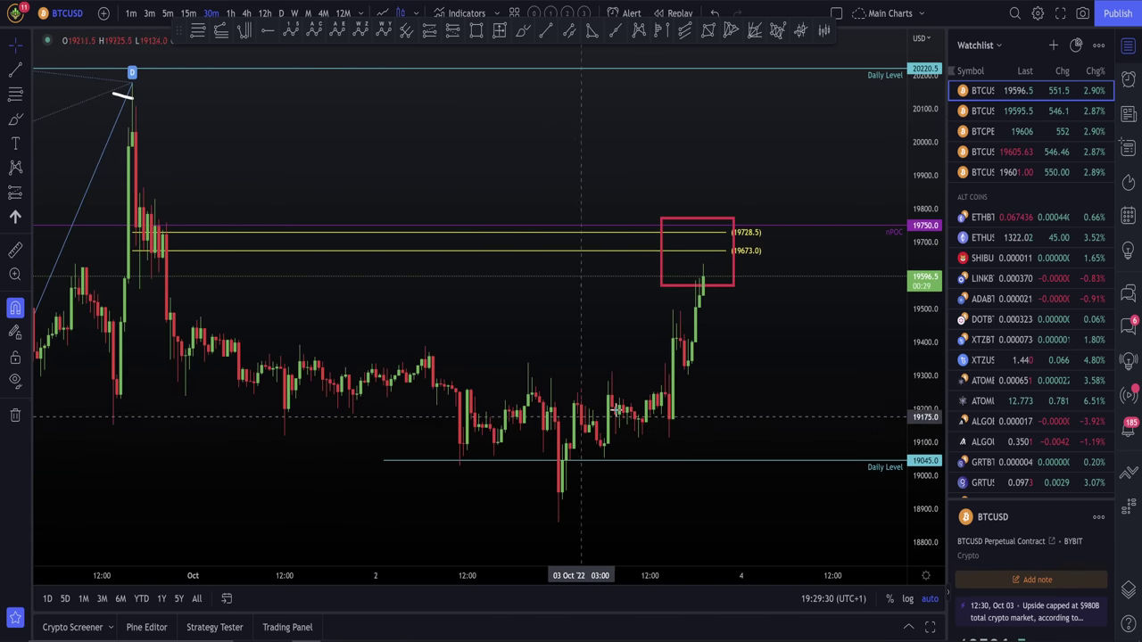
scroll(678, 419, "up", 1)
scroll(691, 402, "up", 2)
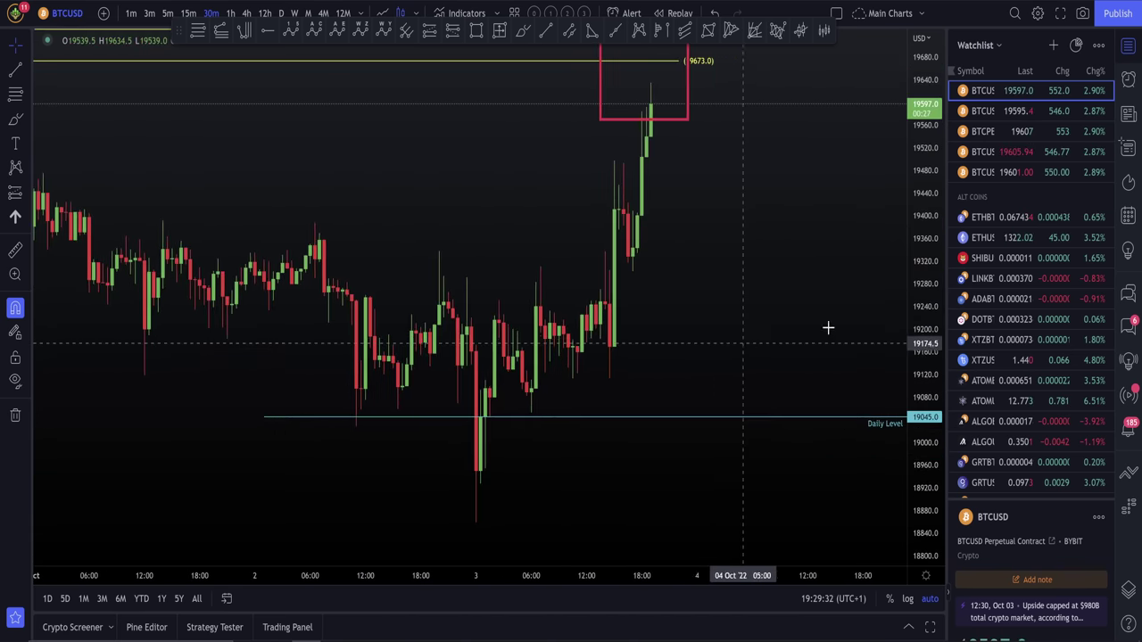
scroll(790, 298, "down", 2)
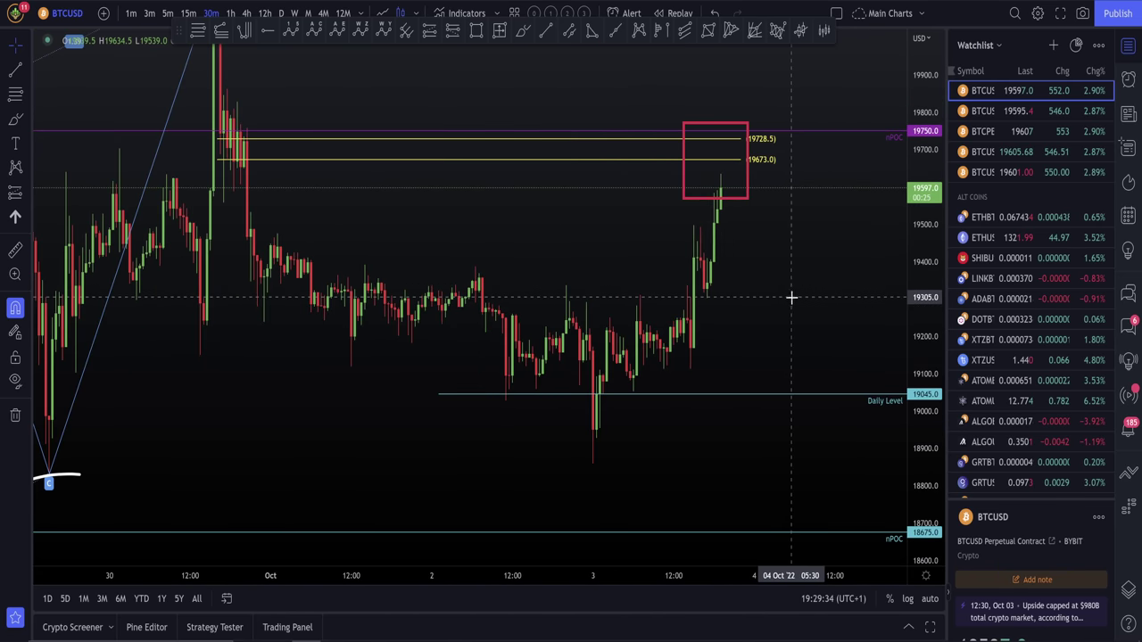
scroll(704, 405, "down", 2)
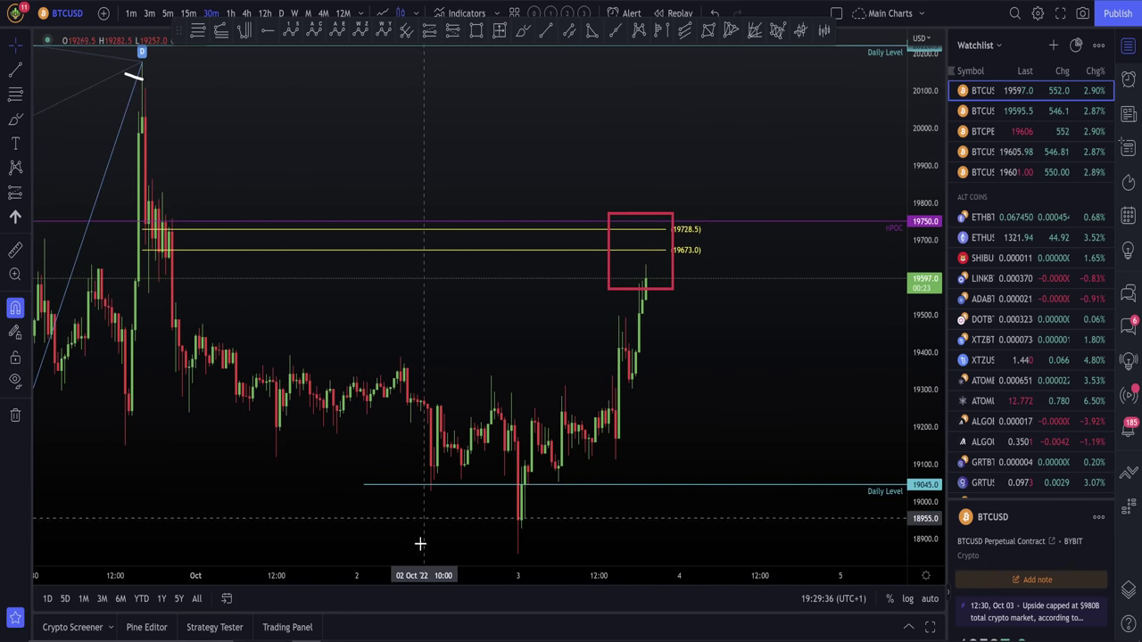